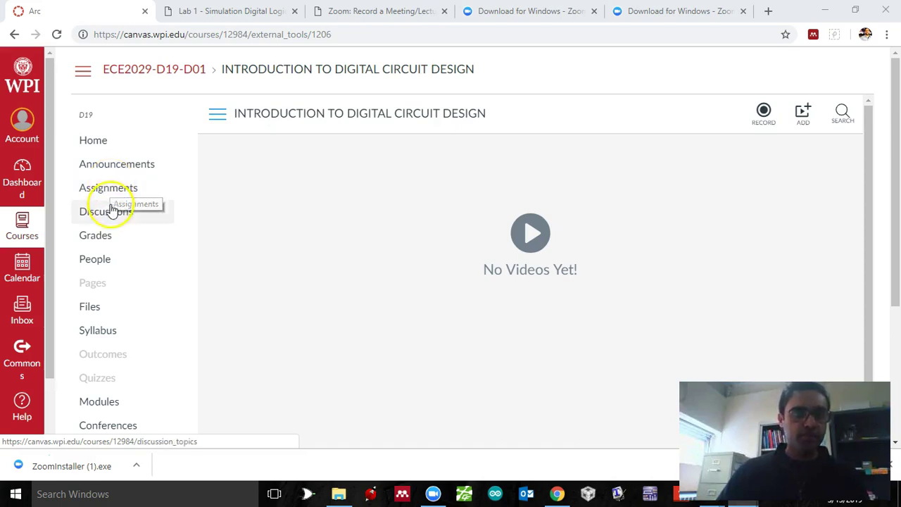
Open the Lab 1 assignment from the ECE2029 course's Assignments list.
left_click(115, 196)
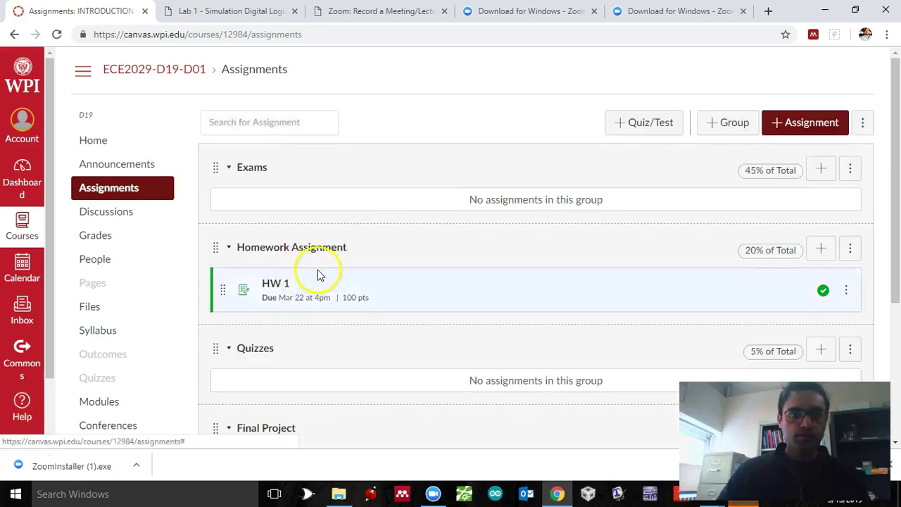
scroll(317, 271, "down", 3)
left_click(277, 324)
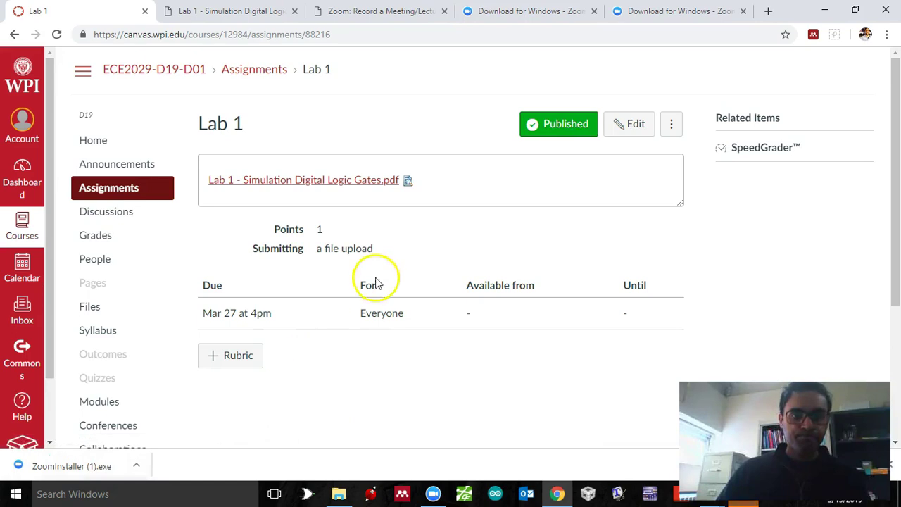
Download the Lab 1 - Simulation Digital Logic Gates.pdf handout and open it in Chrome.
left_click(348, 180)
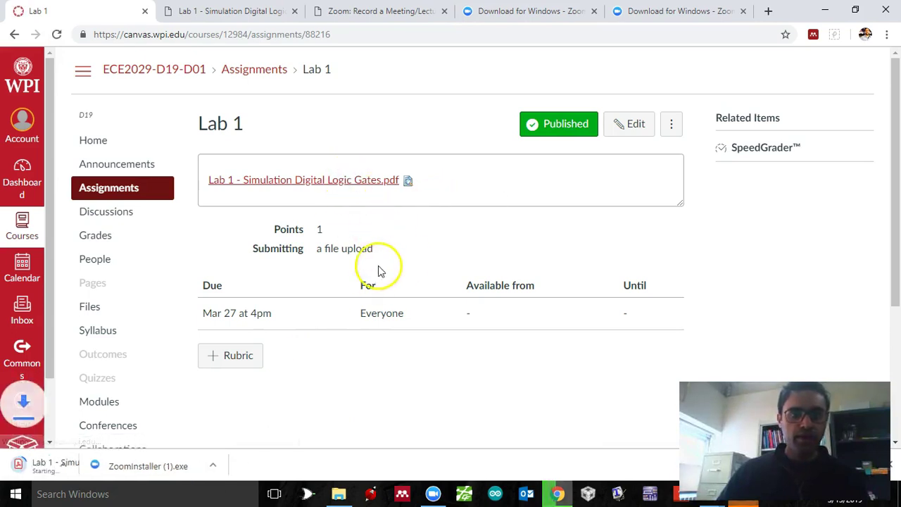
scroll(281, 295, "down", 3)
left_click(83, 463)
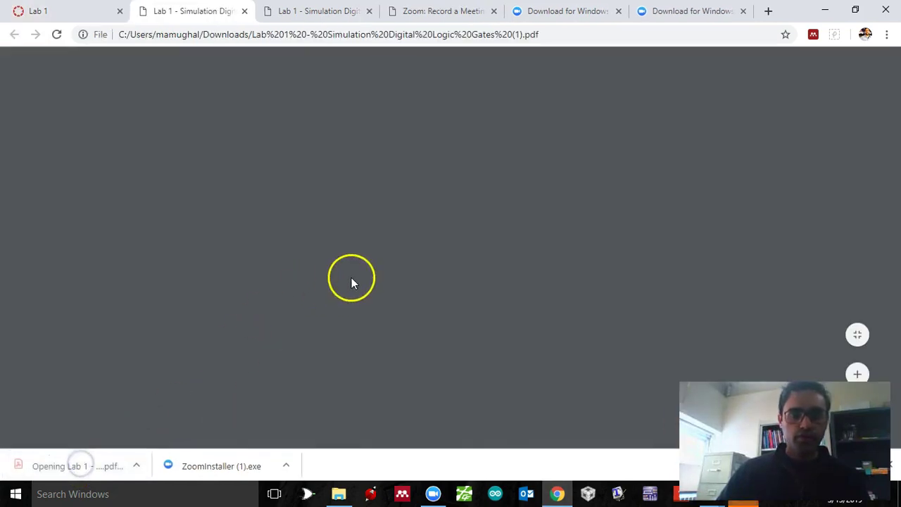
Scroll between Table 3 and Fig. 5 and highlight question 3's text referencing Table 3.
scroll(450, 268, "down", 15)
scroll(459, 274, "down", 3)
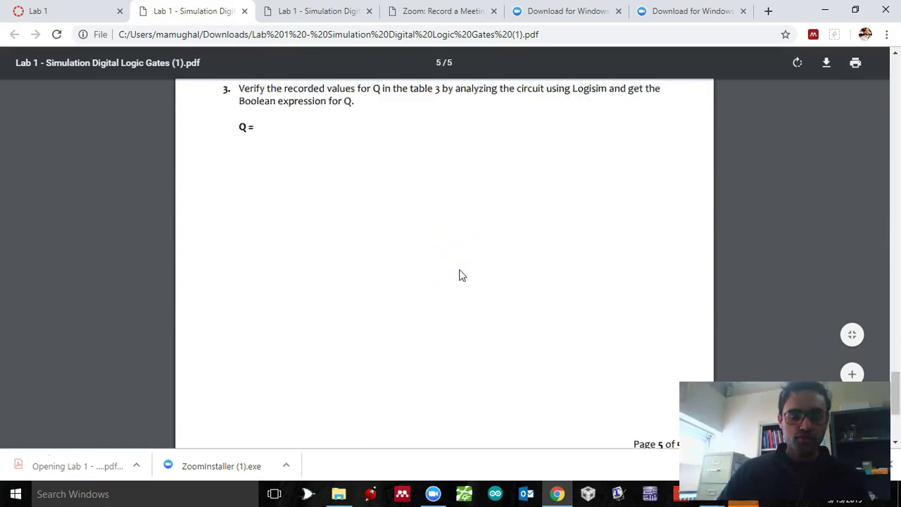
scroll(458, 274, "up", 8)
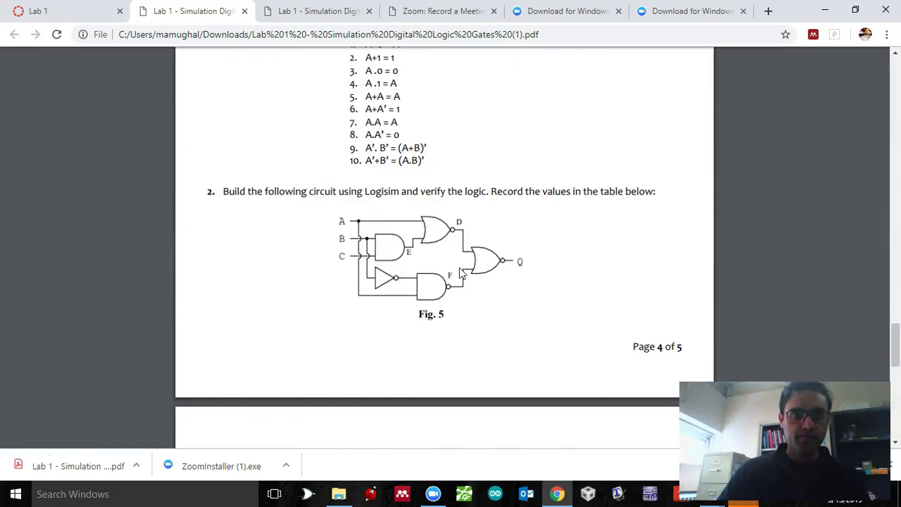
scroll(454, 275, "down", 8)
scroll(349, 214, "up", 5)
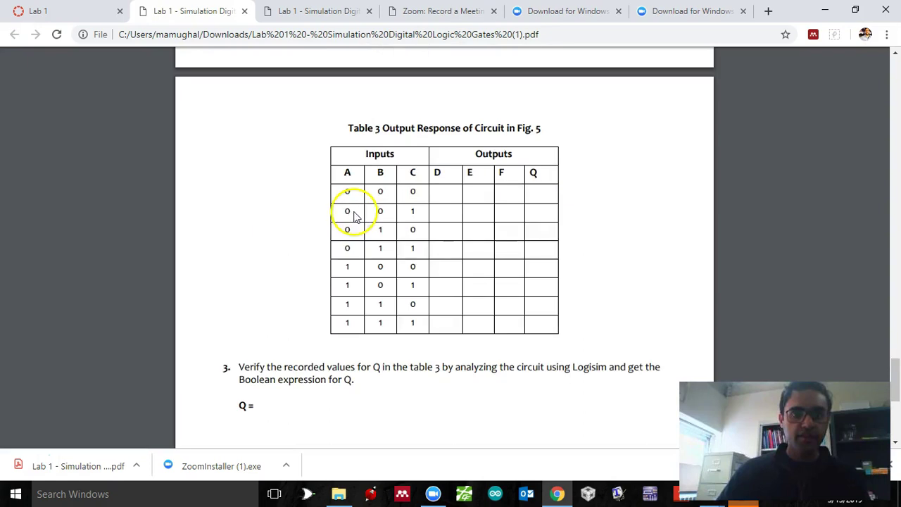
left_click_drag(242, 360, 328, 362)
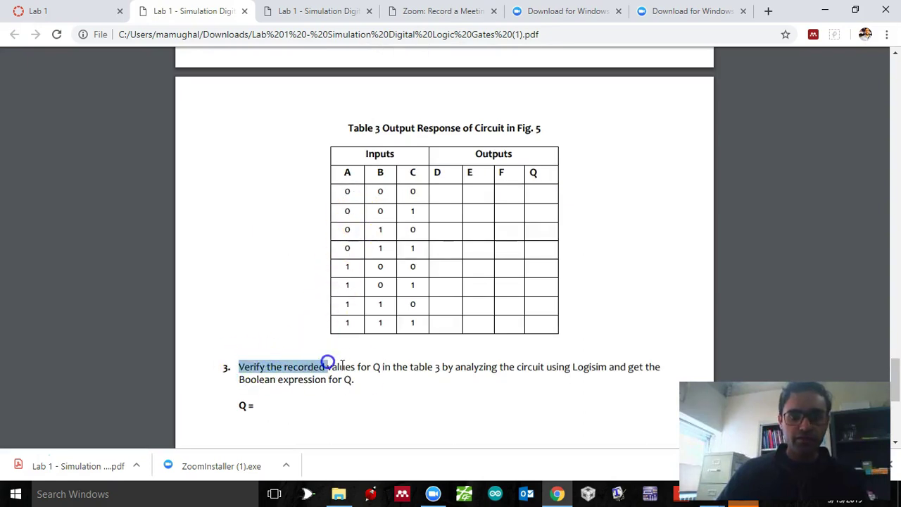
left_click_drag(393, 366, 462, 366)
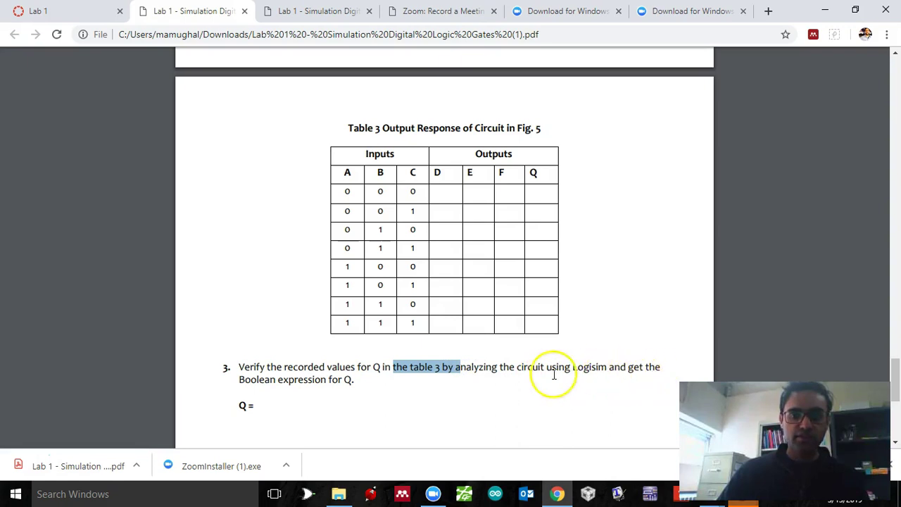
scroll(465, 320, "up", 5)
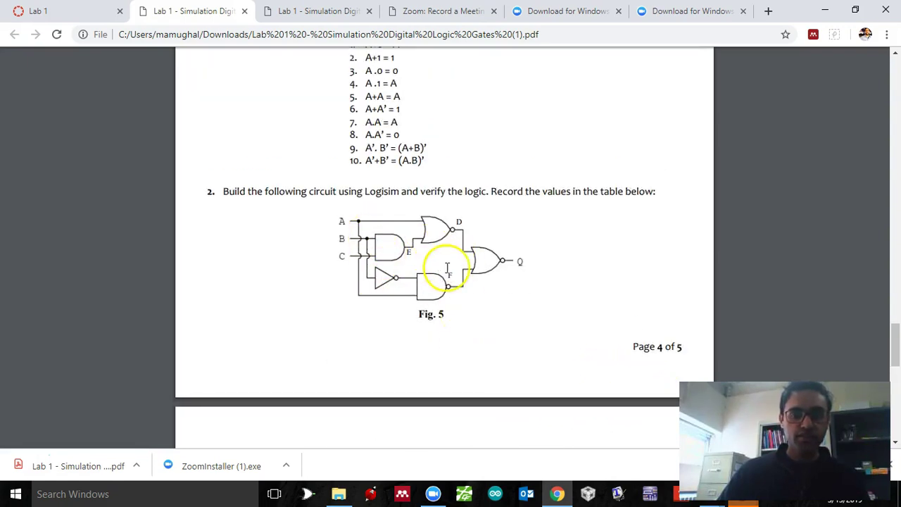
scroll(447, 267, "down", 5)
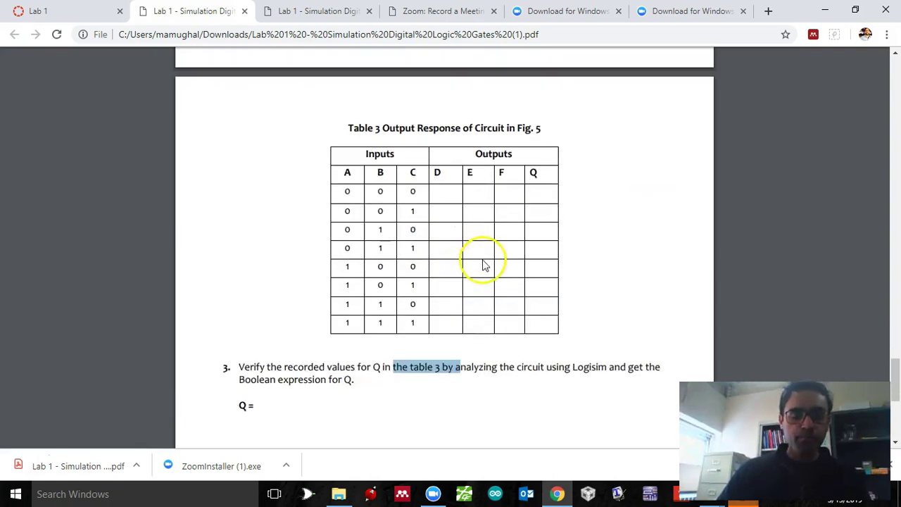
scroll(445, 271, "up", 5)
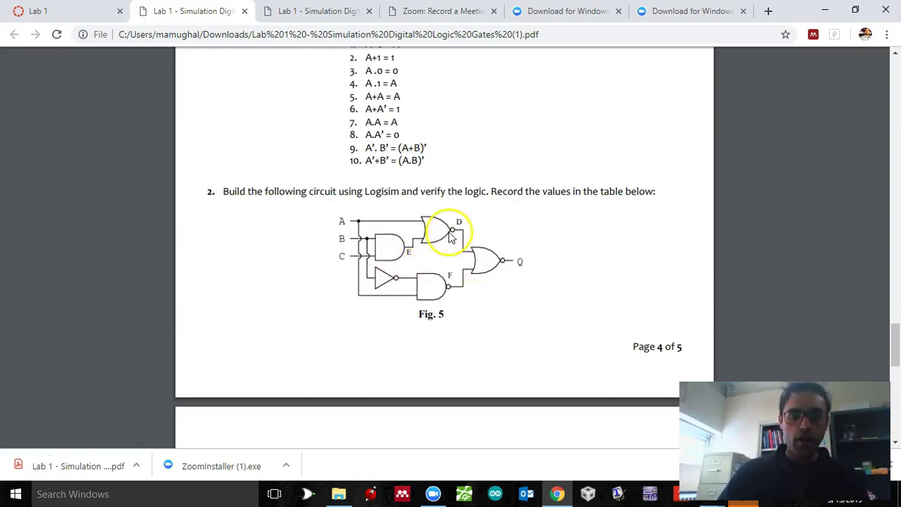
Launch Logisim maximized and place an AND gate near the top of the canvas.
left_click(310, 491)
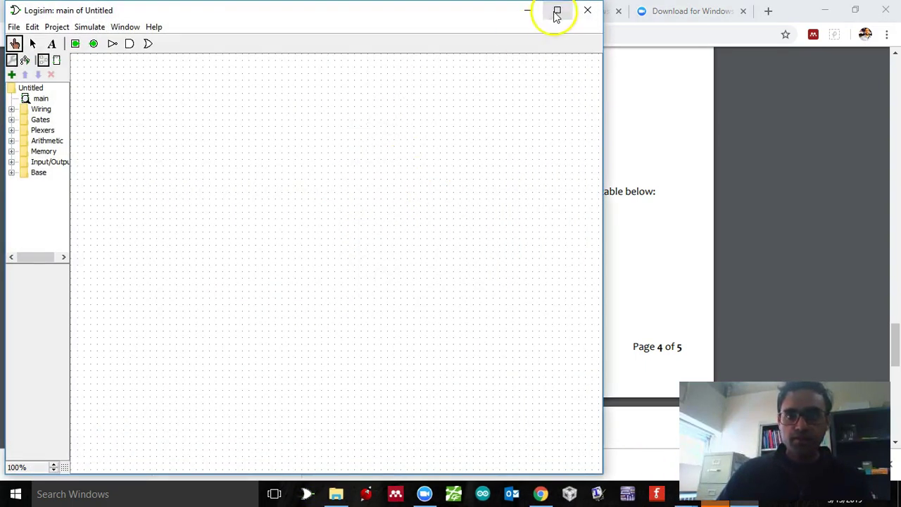
left_click(556, 10)
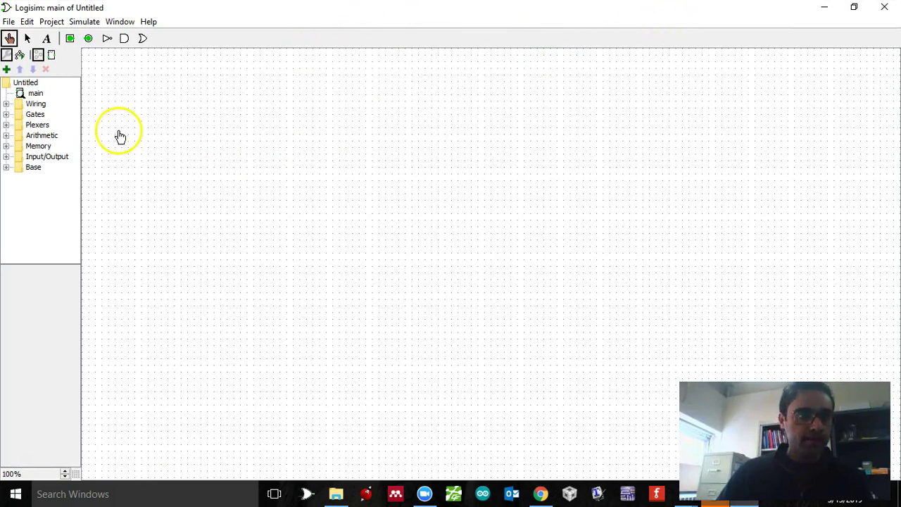
left_click(124, 38)
left_click(279, 111)
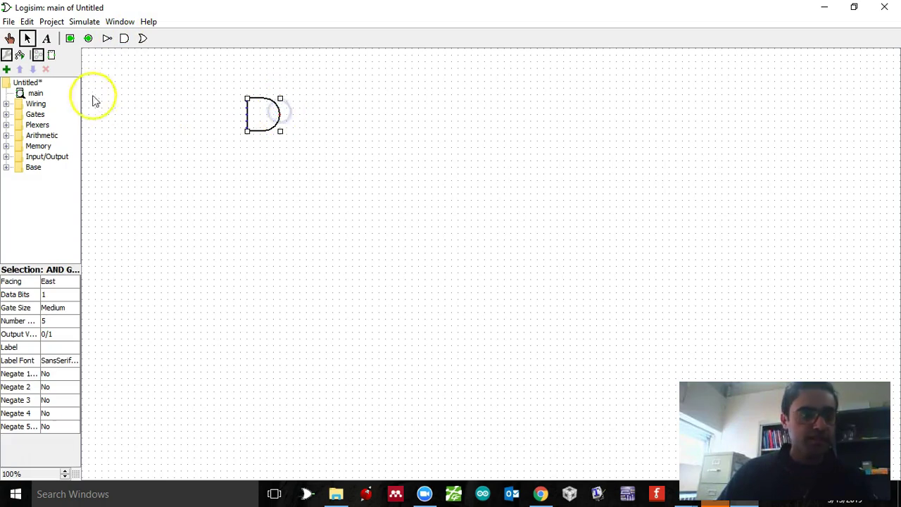
Place two OR gates to the right of the AND gate.
left_click(6, 114)
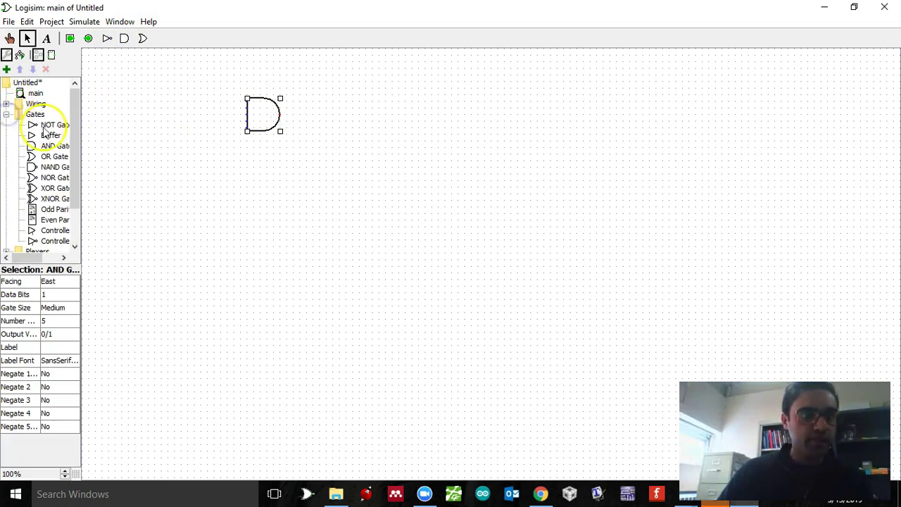
left_click(53, 156)
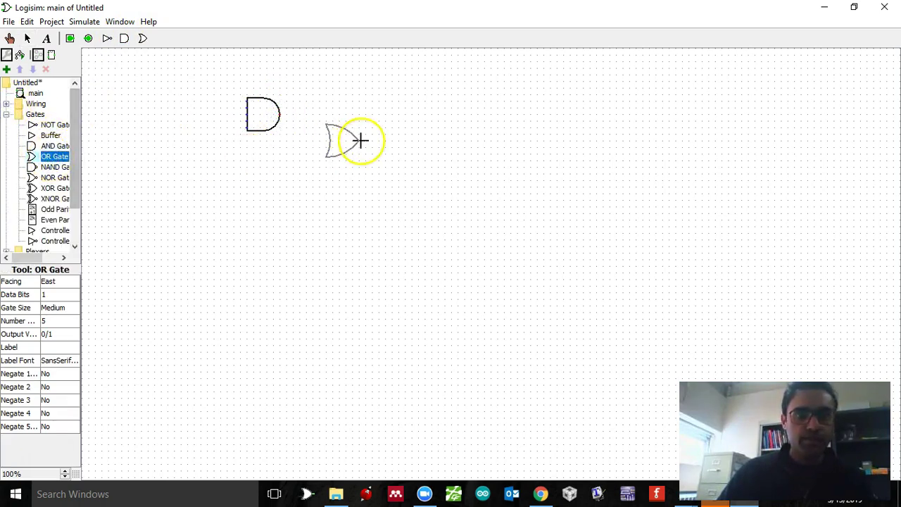
left_click(358, 140)
left_click(53, 156)
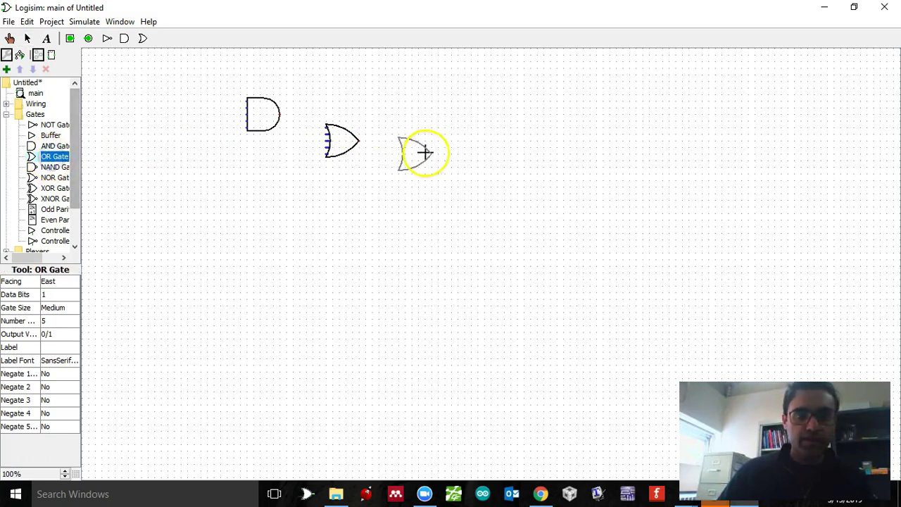
left_click(451, 153)
Add a NOR gate below the AND gate and a NOT gate to its left.
left_click(49, 177)
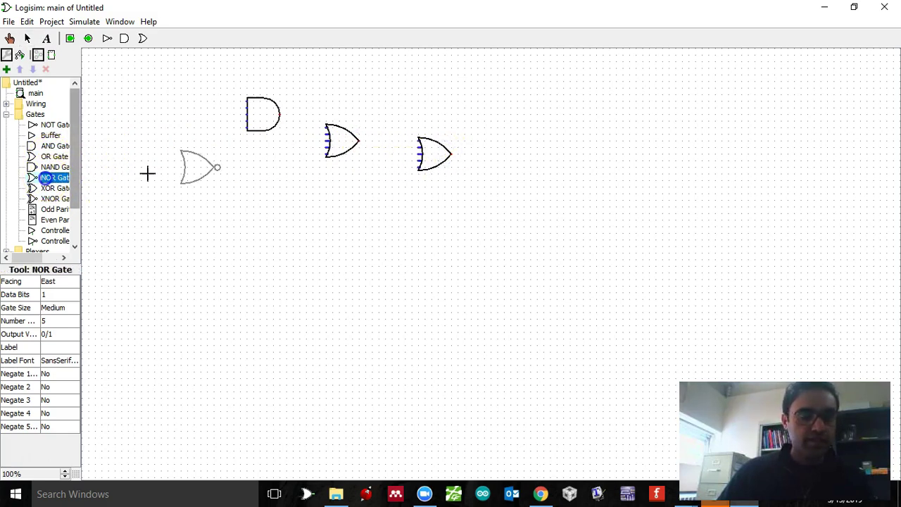
left_click(277, 167)
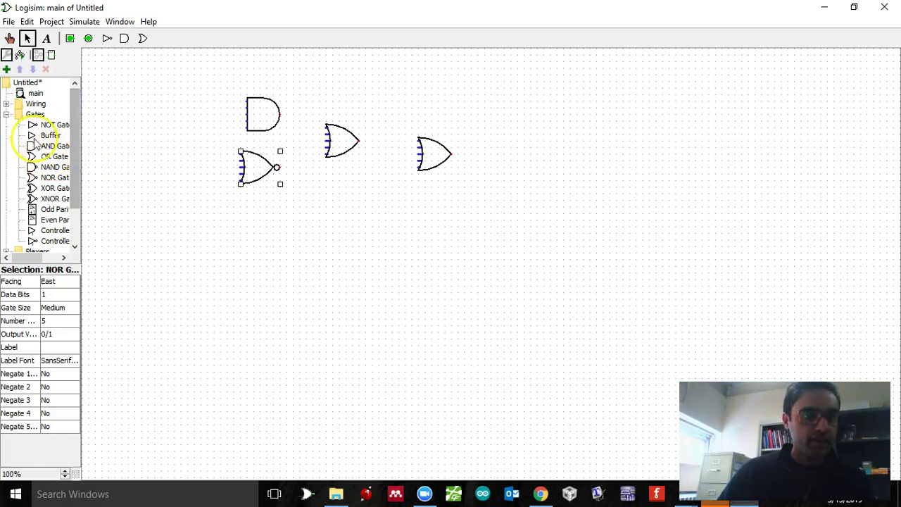
left_click(51, 125)
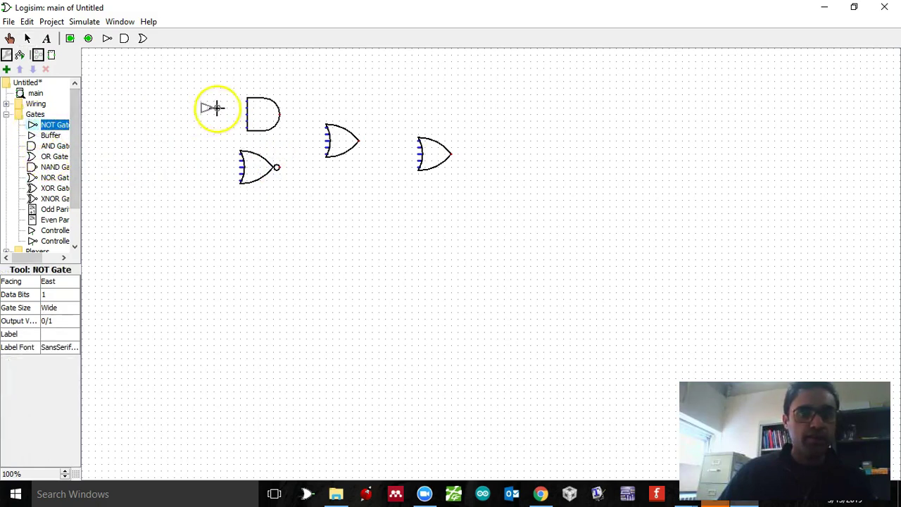
left_click(219, 103)
left_click(261, 116)
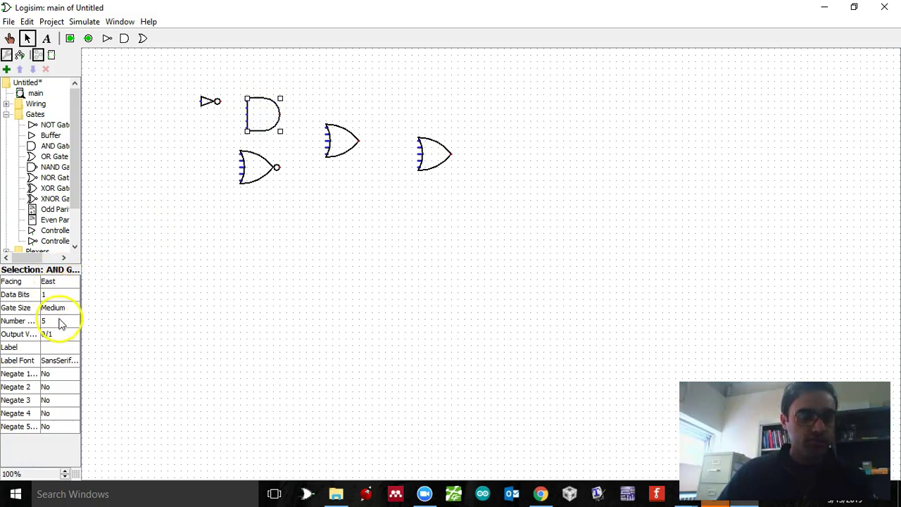
Set the AND gate and the NOR gate to 2 inputs each.
left_click(61, 322)
scroll(73, 336, "up", 3)
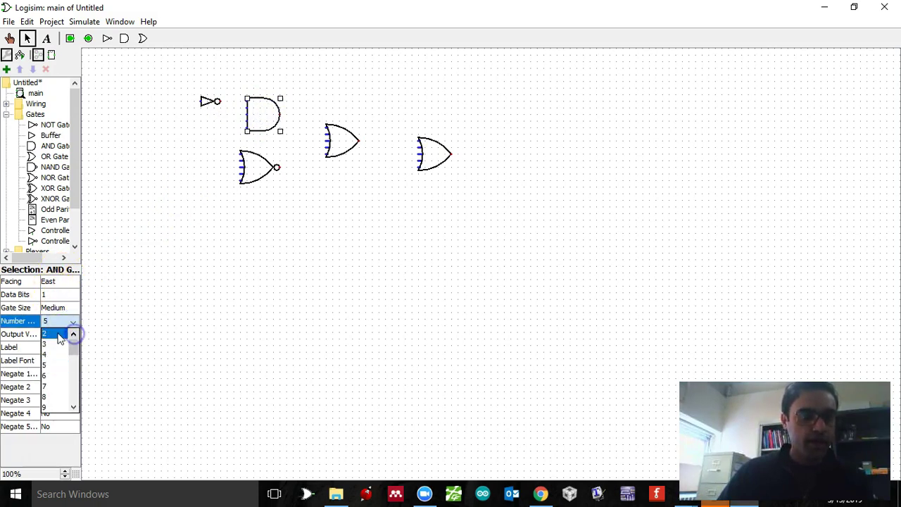
left_click(58, 334)
left_click(261, 158)
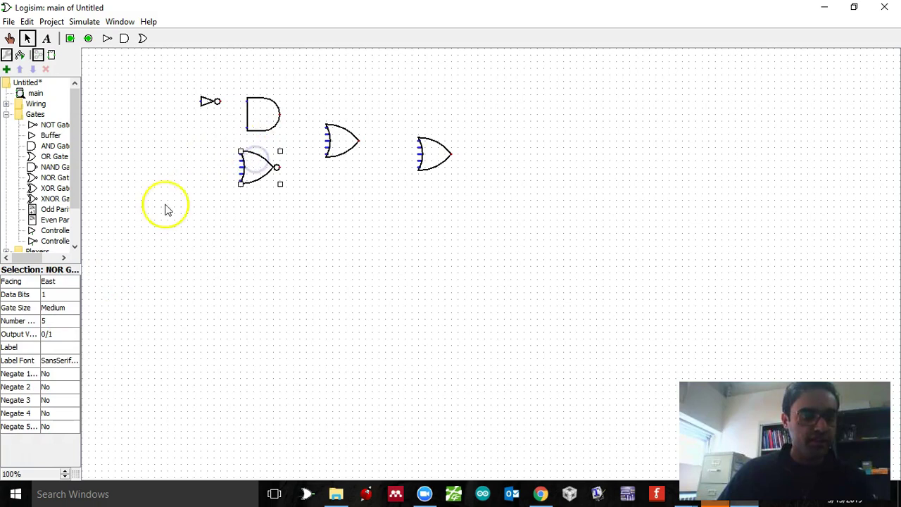
left_click(61, 323)
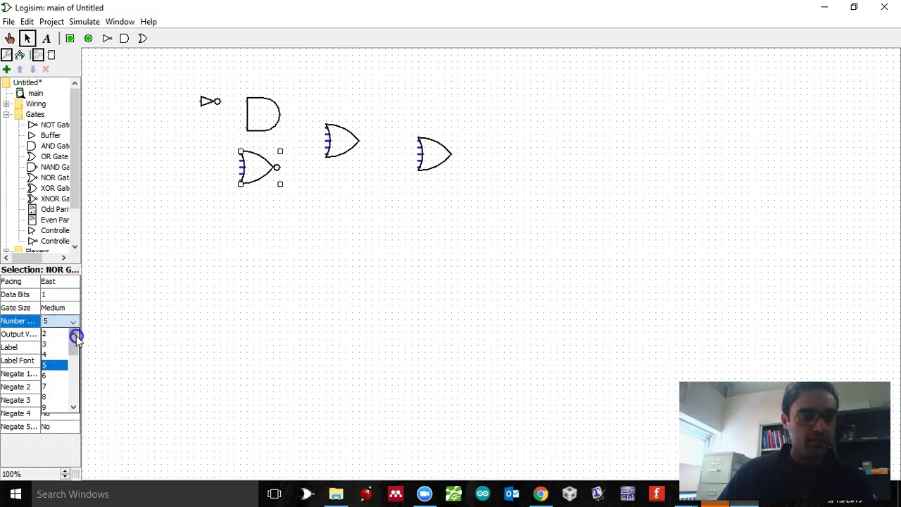
left_click(62, 335)
Set both OR gates to 2 inputs each.
left_click(336, 142)
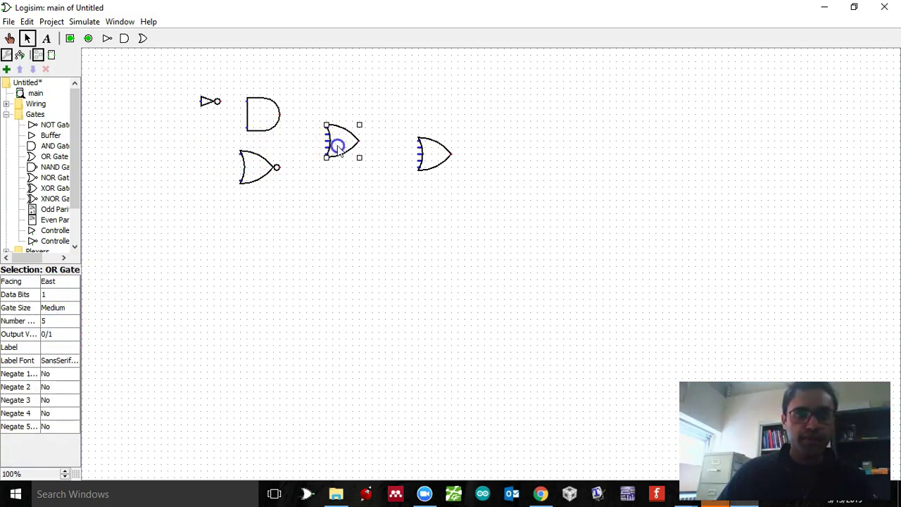
left_click(54, 322)
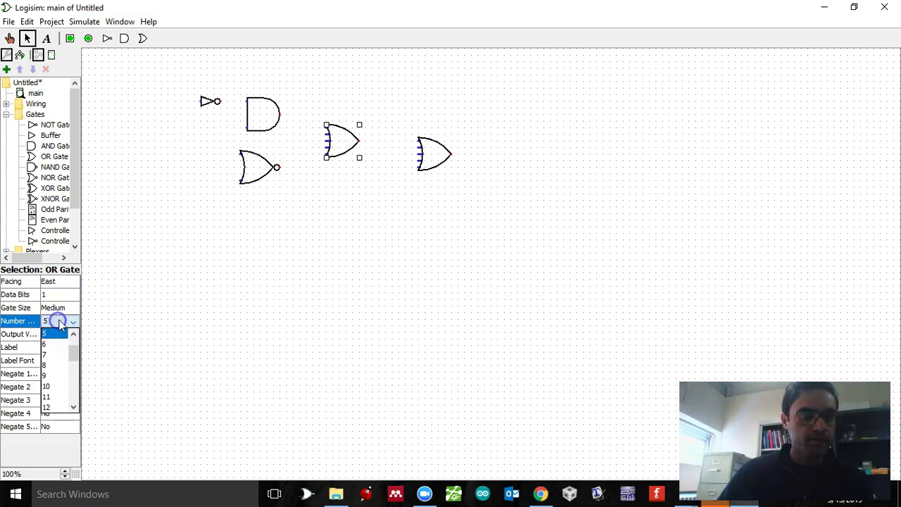
left_click_drag(75, 352, 74, 339)
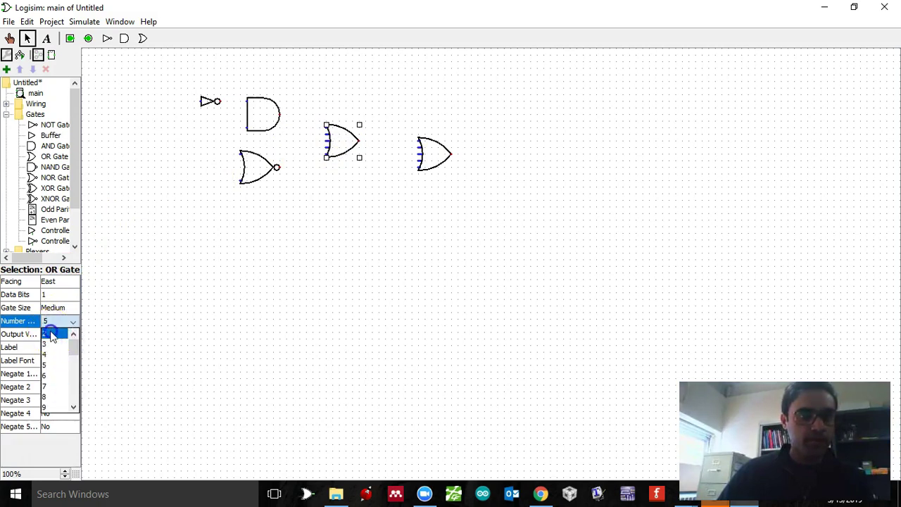
left_click(51, 336)
left_click(433, 154)
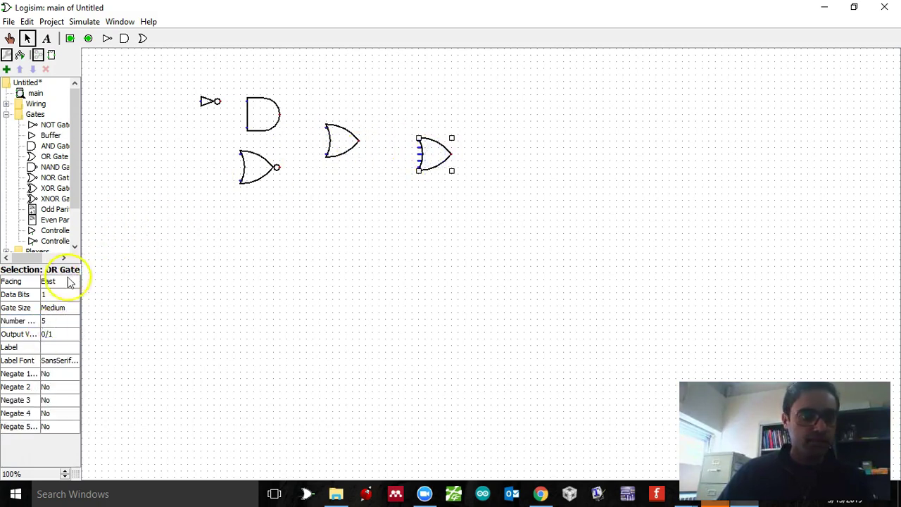
left_click(54, 321)
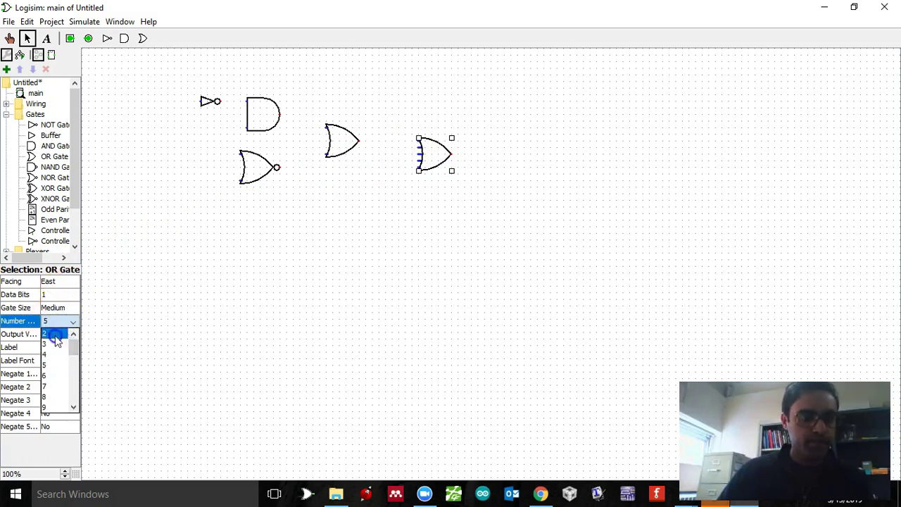
left_click(55, 335)
Swap positions so one OR sits below the AND gate and the NOR sits at right.
left_click_drag(257, 166, 434, 191)
left_click_drag(439, 155, 260, 181)
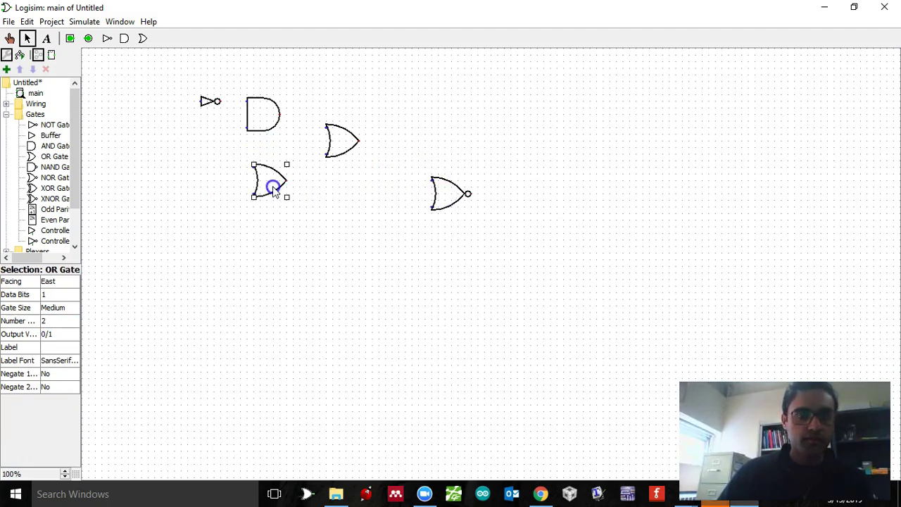
left_click_drag(435, 192, 432, 148)
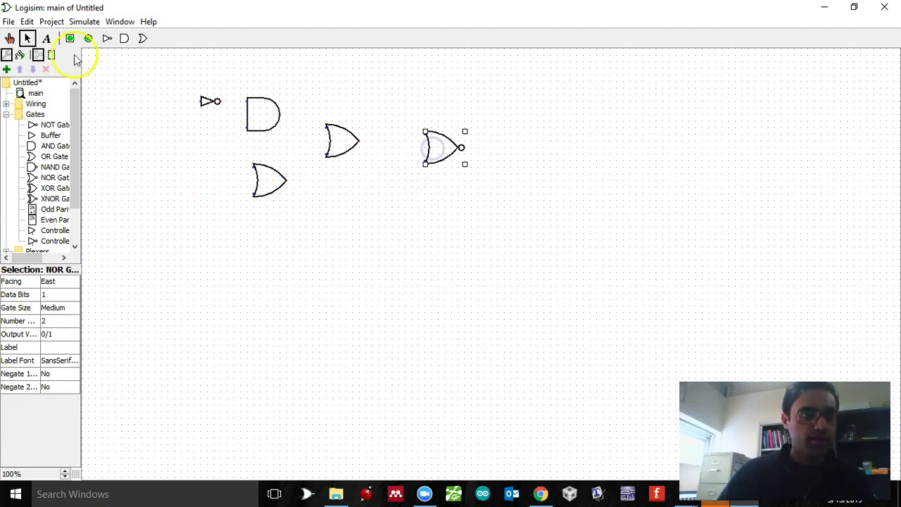
Add input pin A feeding the NOT gate into the AND gate, labelled A at size 18.
left_click(71, 38)
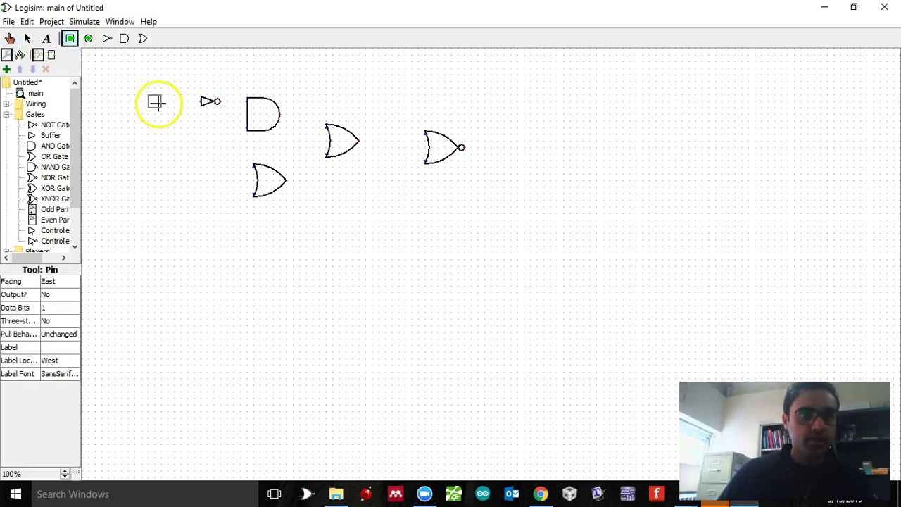
left_click(159, 103)
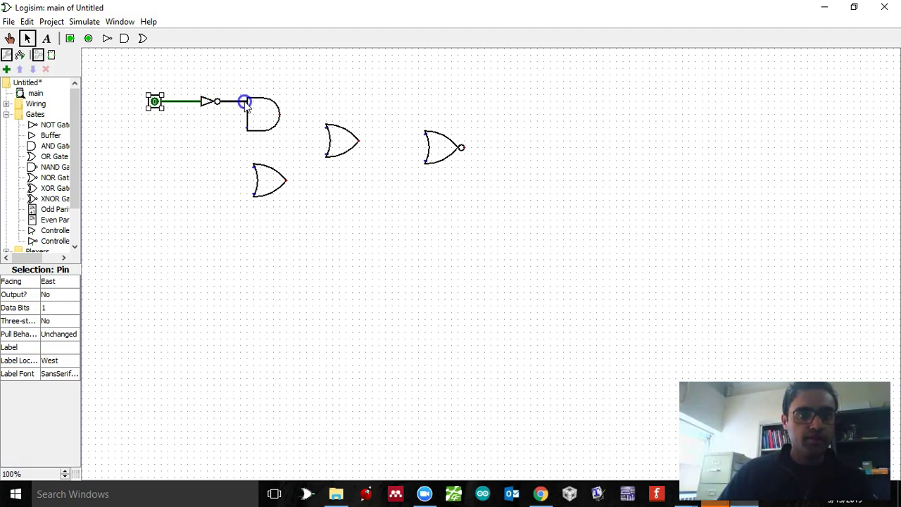
left_click_drag(245, 105, 243, 102)
left_click(46, 38)
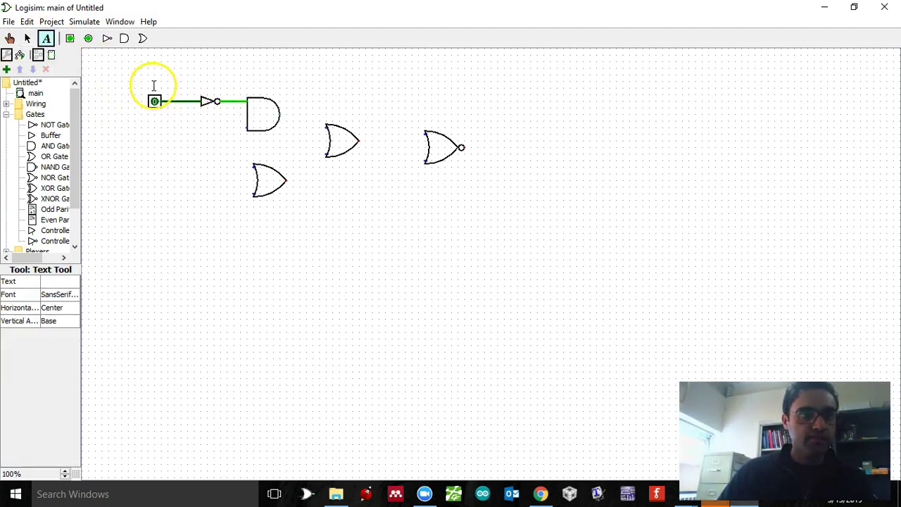
left_click(154, 86)
left_click(58, 281)
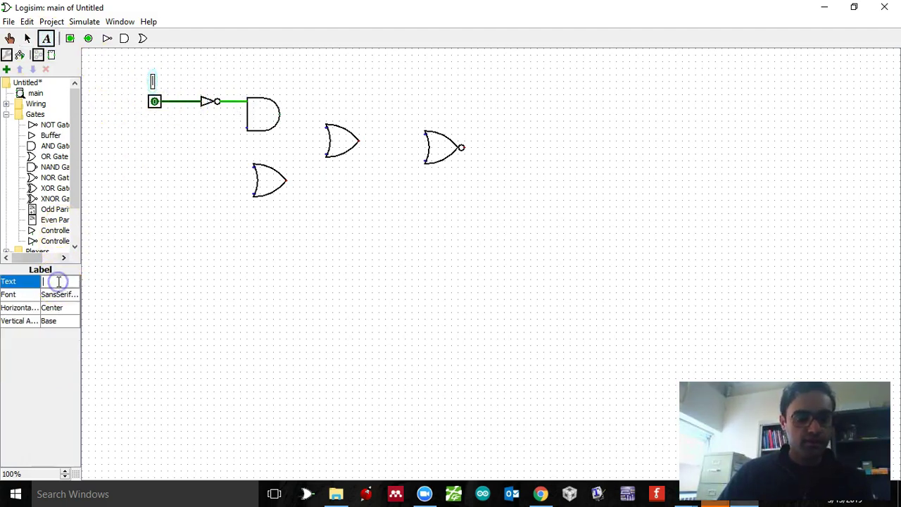
left_click(59, 295)
left_click(246, 104)
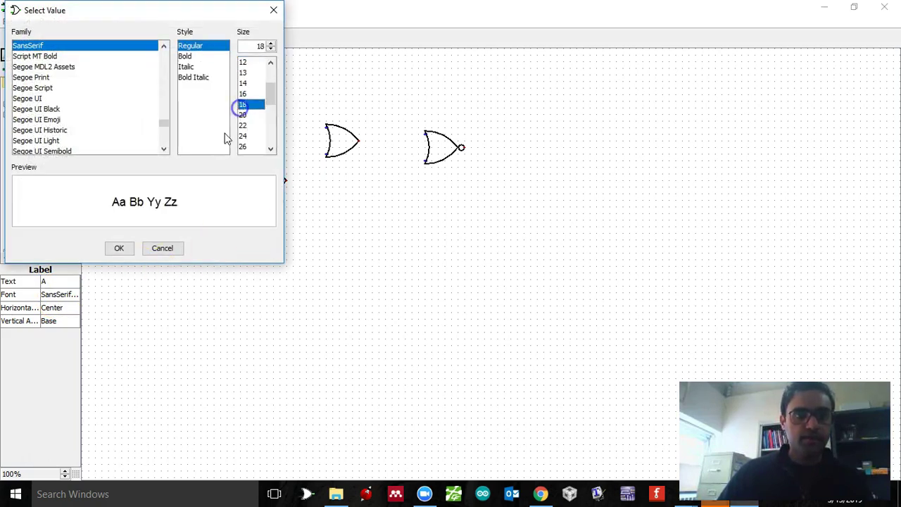
left_click(127, 250)
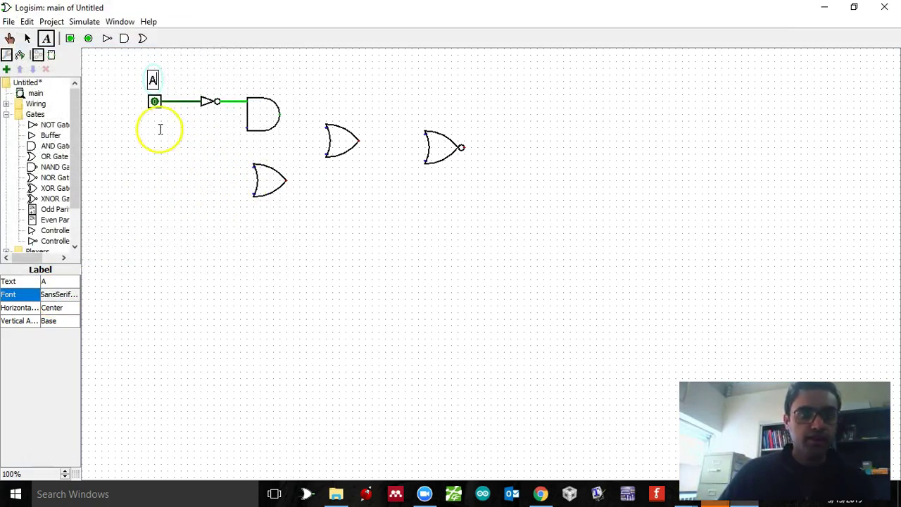
Add input pin B wired to the AND gate's lower input, labelled B at size 18.
left_click(69, 38)
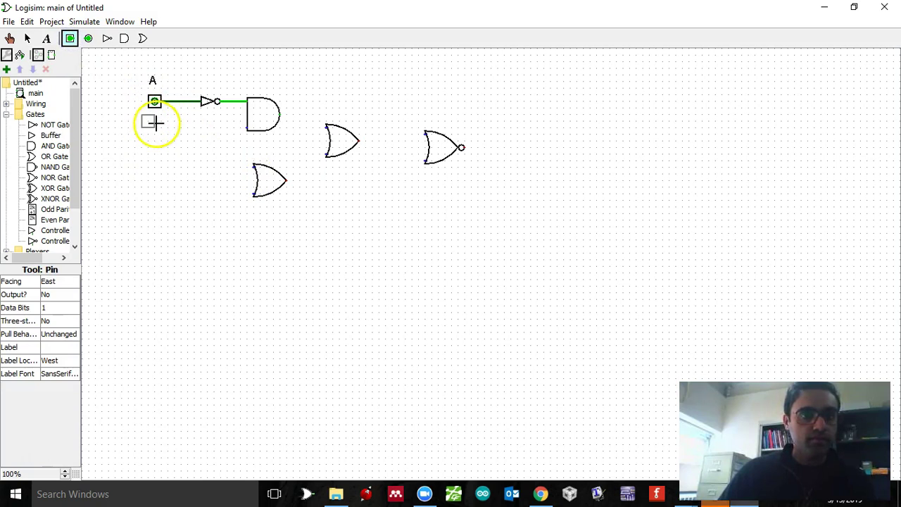
left_click(156, 126)
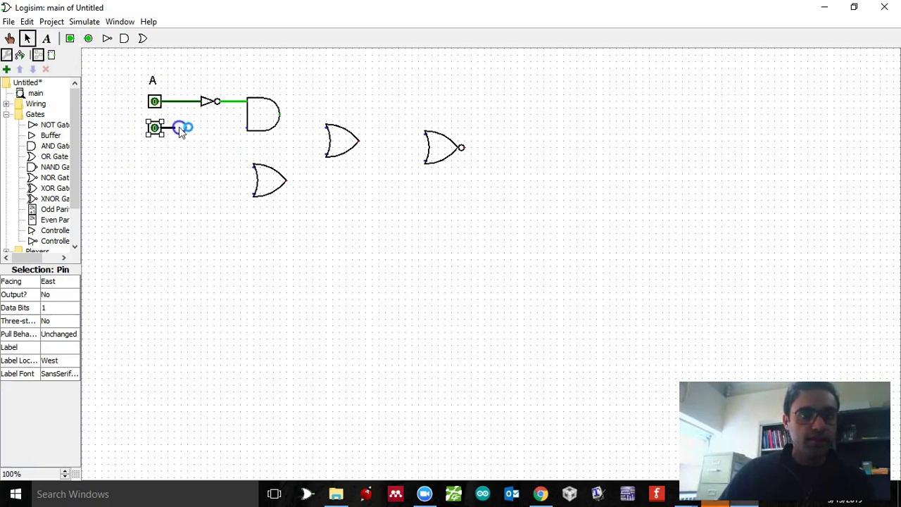
left_click_drag(246, 129, 247, 127)
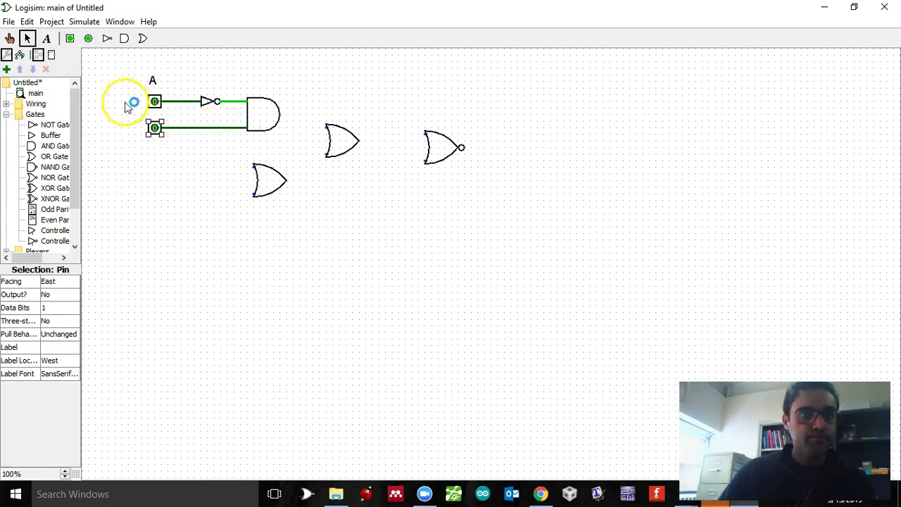
left_click(47, 38)
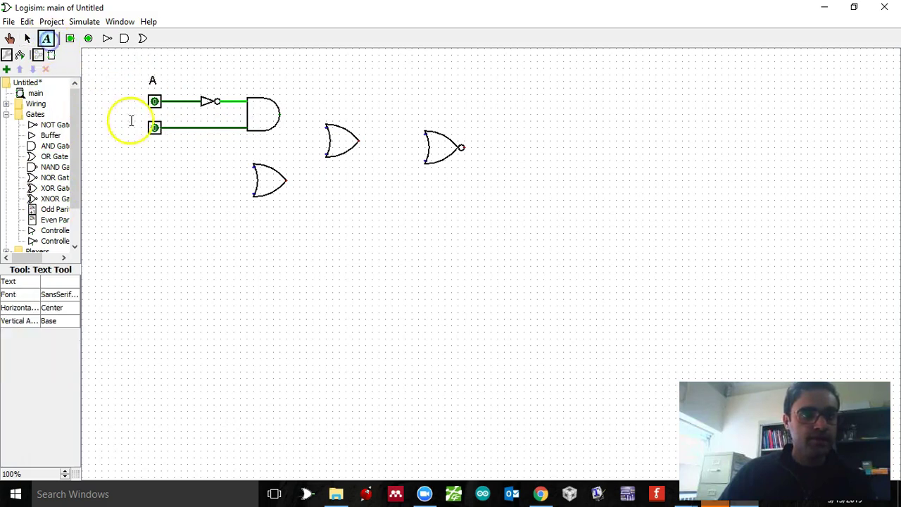
left_click(134, 127)
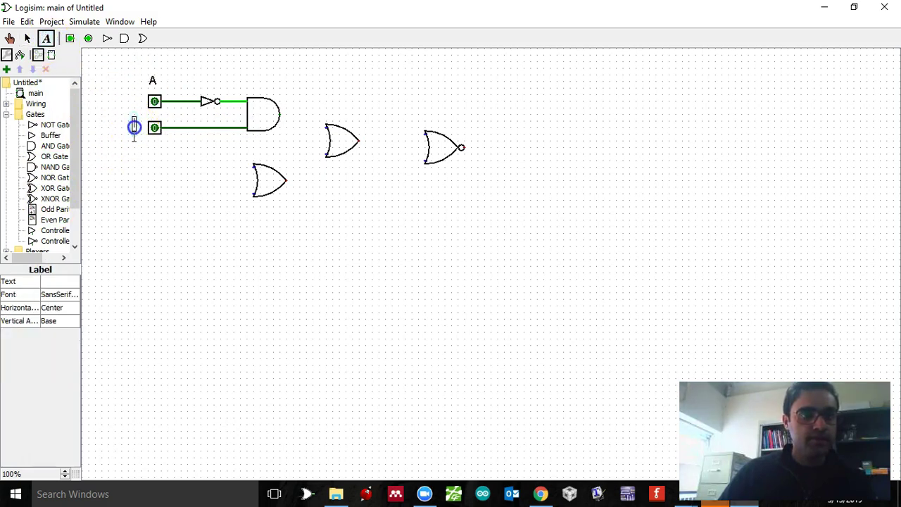
left_click(61, 280)
left_click(60, 296)
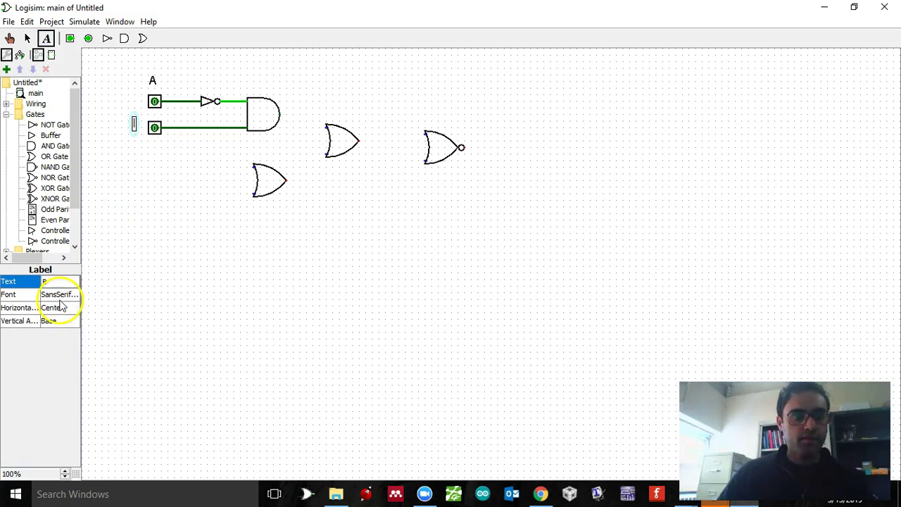
left_click(240, 107)
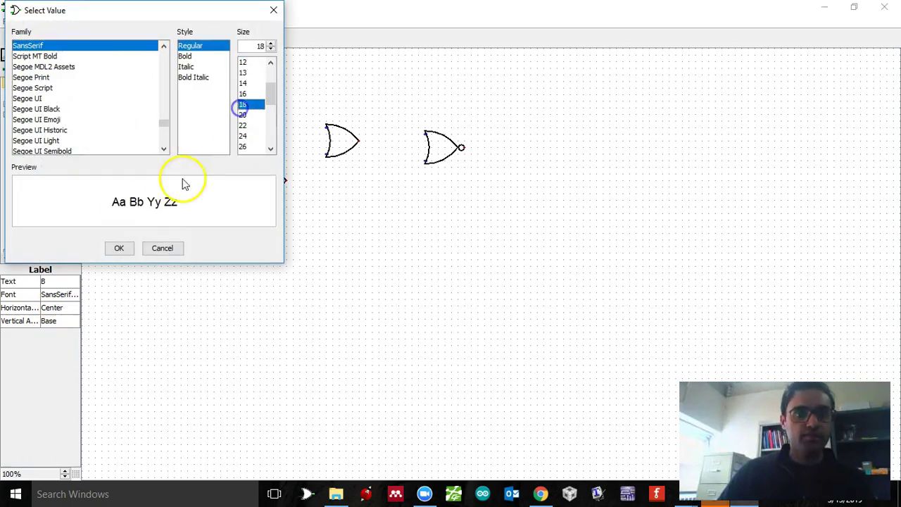
left_click(119, 247)
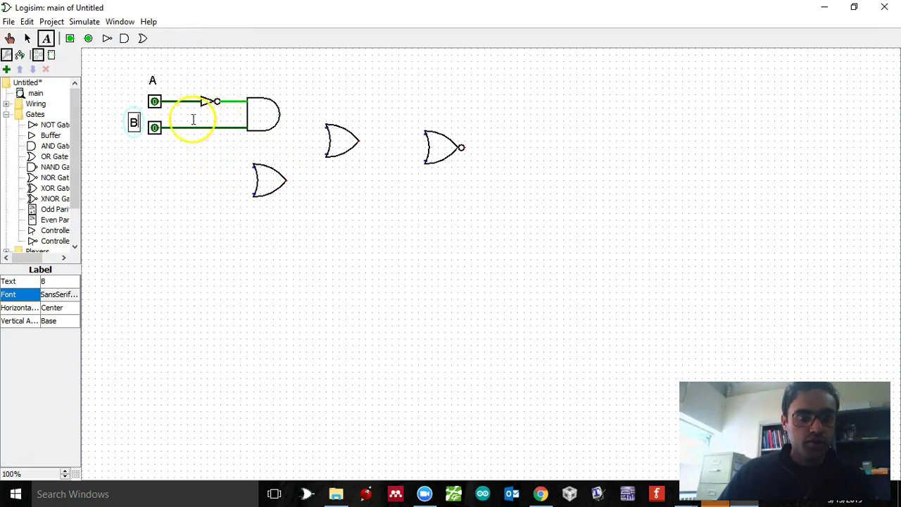
Add input pin C wired into the lower OR gate, labelled C at size 18.
left_click(70, 39)
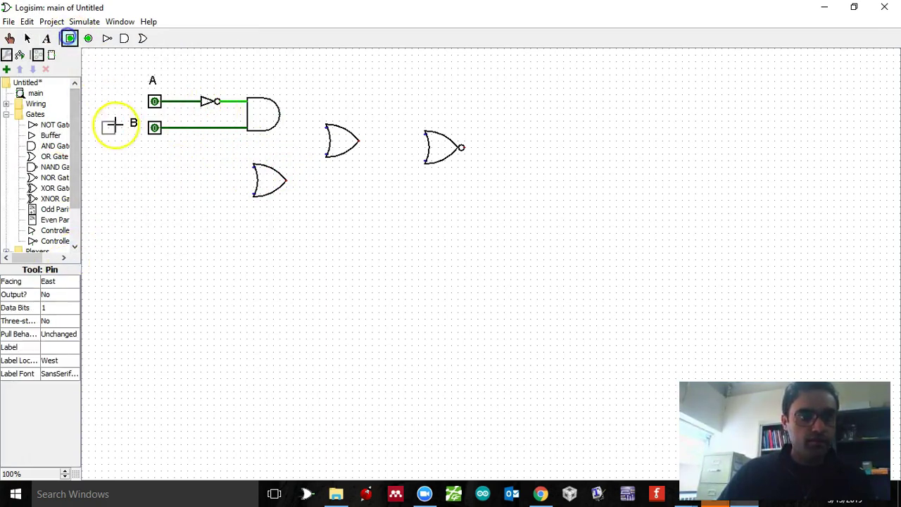
left_click(160, 167)
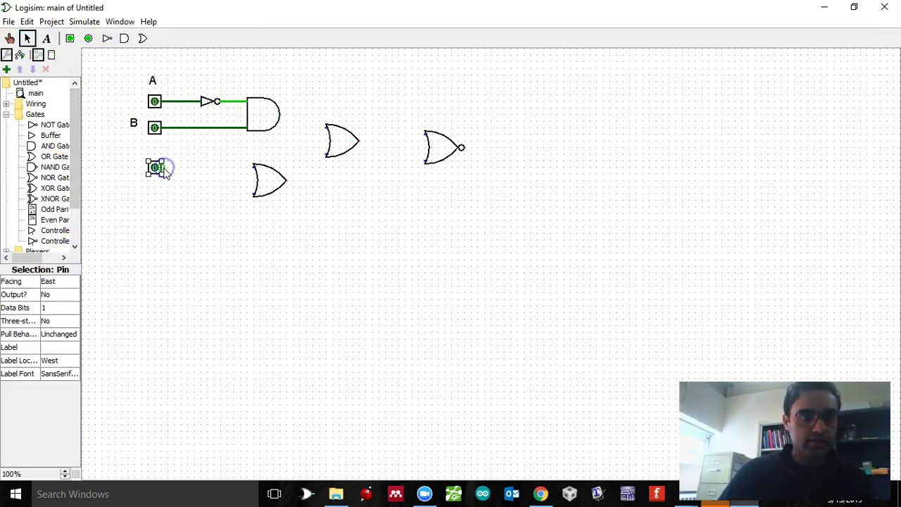
left_click_drag(252, 170, 252, 169)
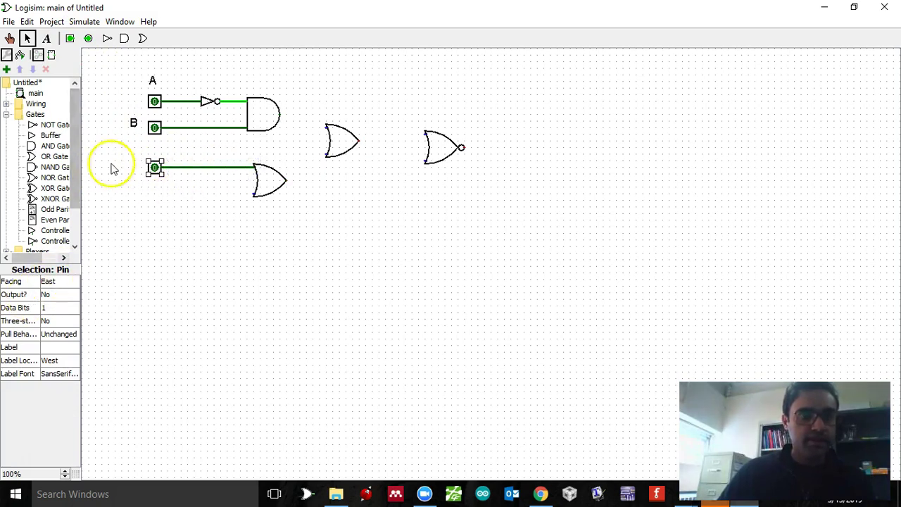
left_click(46, 38)
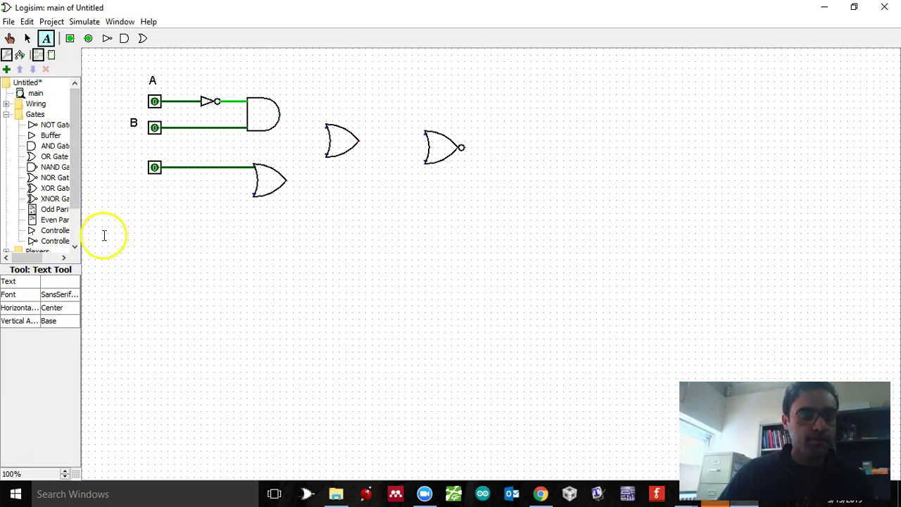
left_click(135, 162)
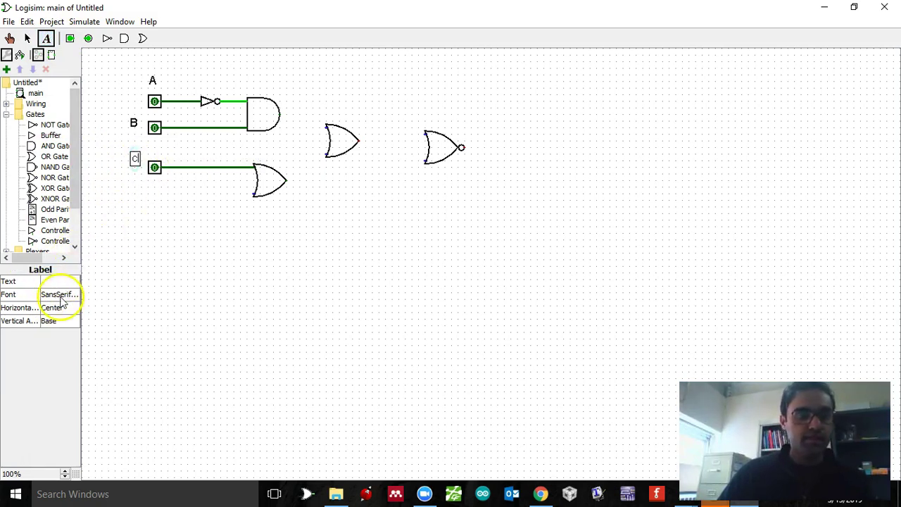
left_click(60, 294)
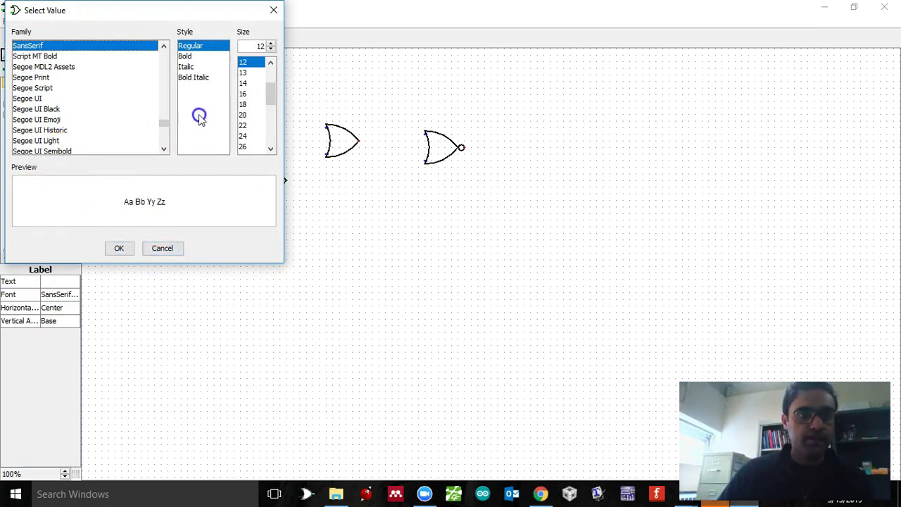
left_click(247, 104)
left_click(119, 247)
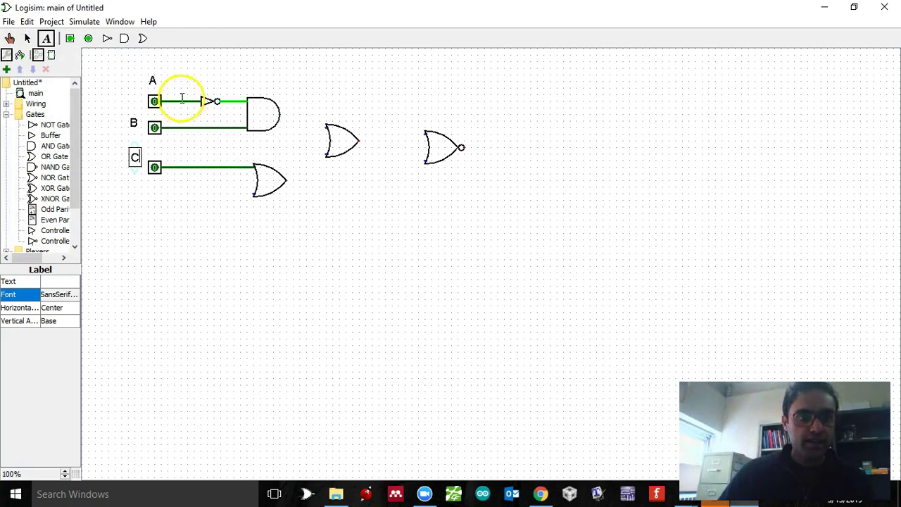
Wire the AND and lower OR outputs into the middle OR, and that OR plus A into the NOR.
left_click(27, 38)
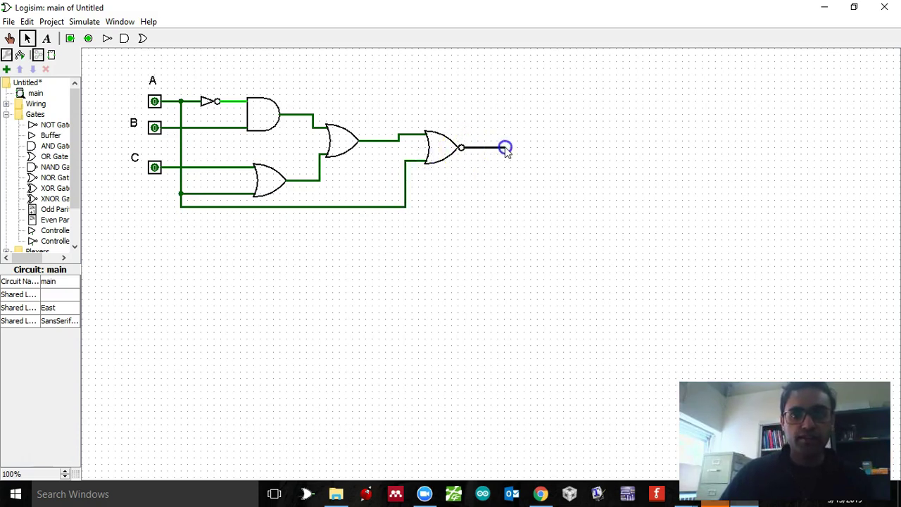
left_click(88, 38)
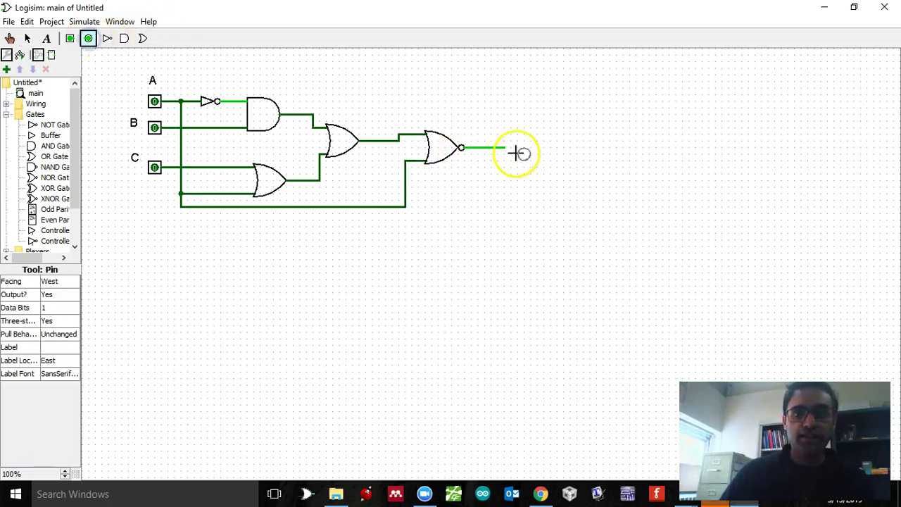
Add an output pin at the NOR output and save the project to the Desktop as example_lab1.
left_click(510, 148)
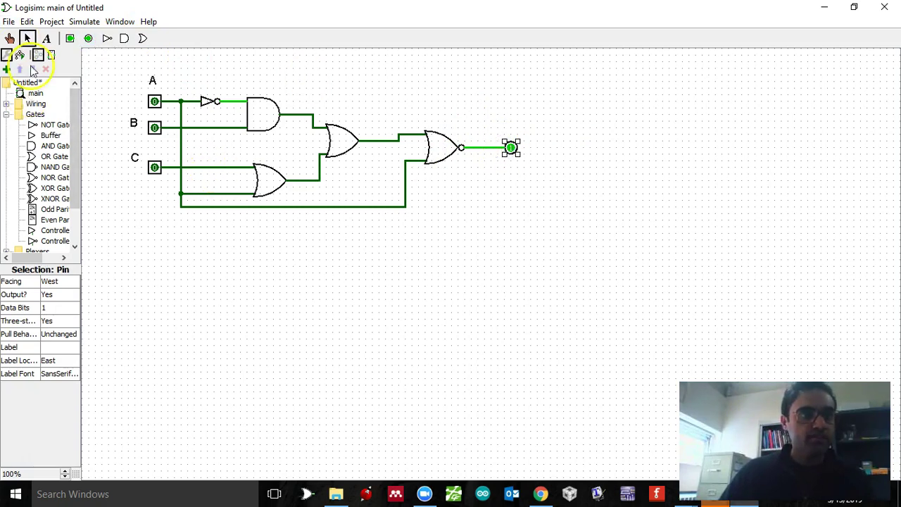
right_click(35, 93)
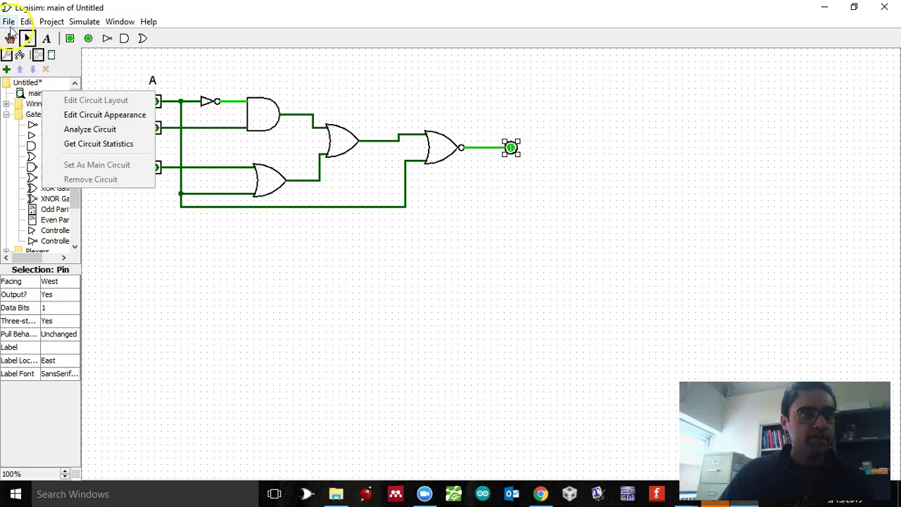
left_click(8, 22)
left_click(30, 102)
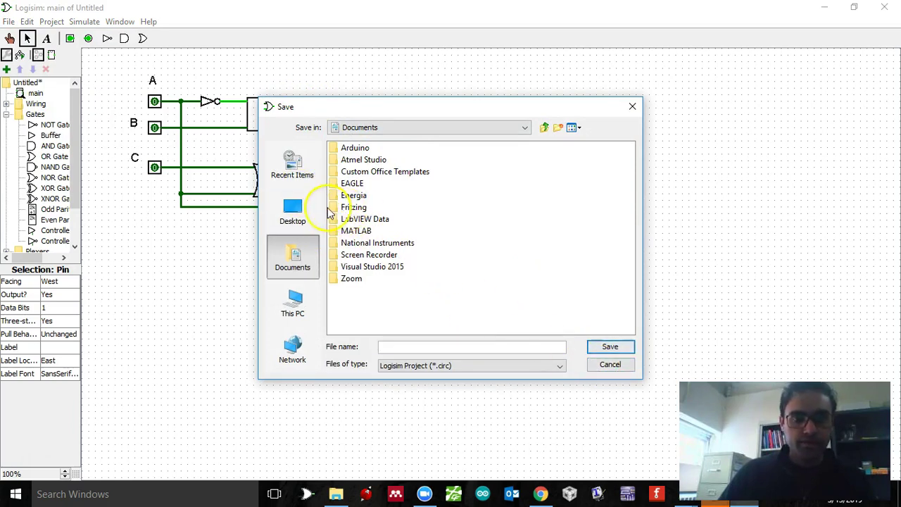
left_click(294, 221)
left_click(404, 345)
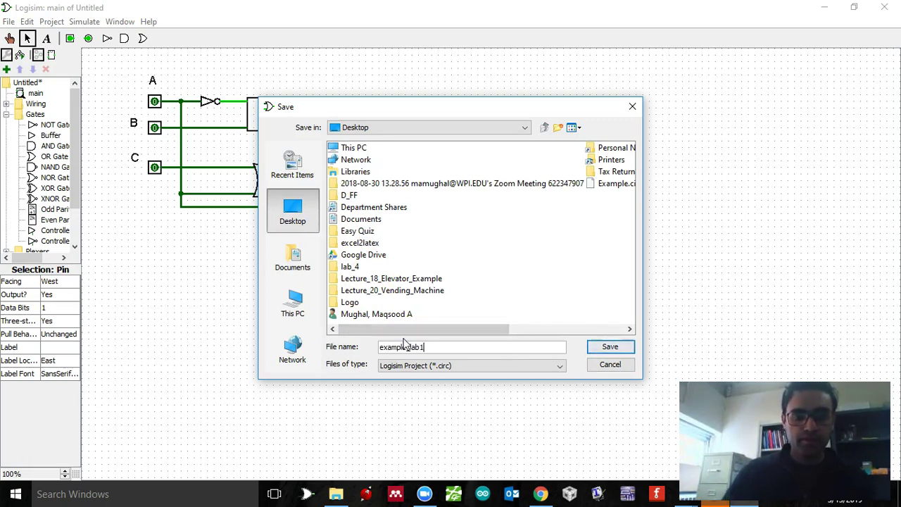
left_click(591, 346)
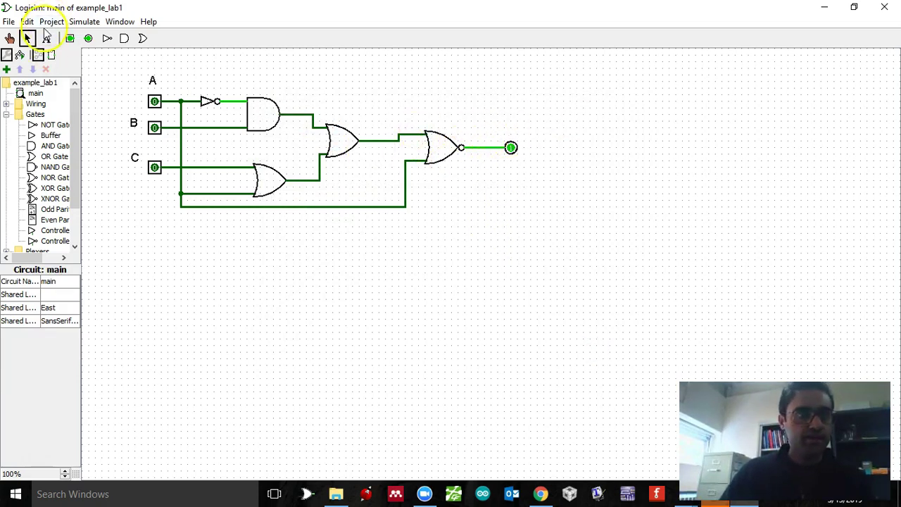
Label the output pin 'x' in a bold, size-20 font.
left_click(47, 38)
left_click(480, 126)
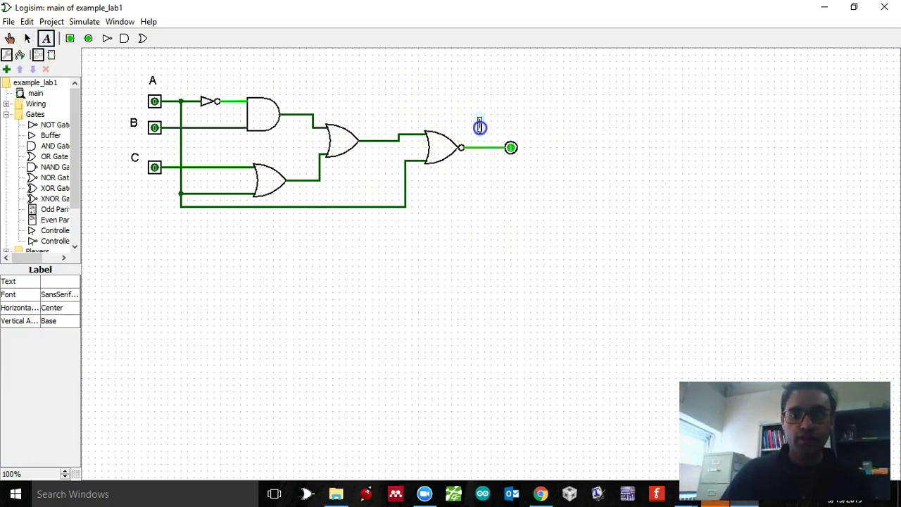
type("x")
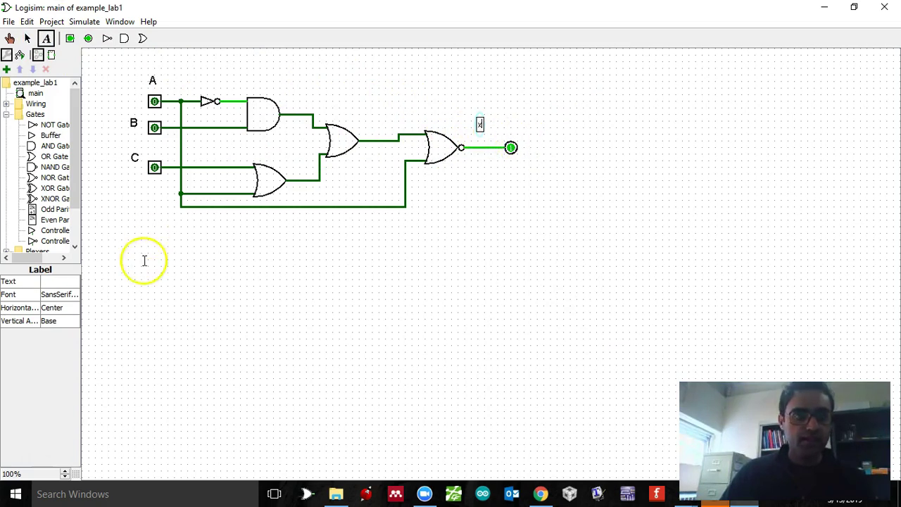
key("BackSpace")
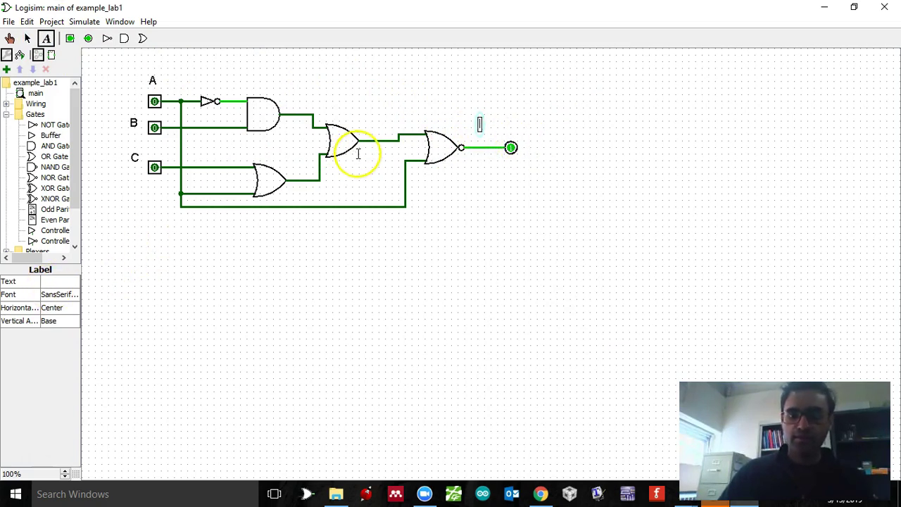
left_click(60, 281)
left_click(62, 294)
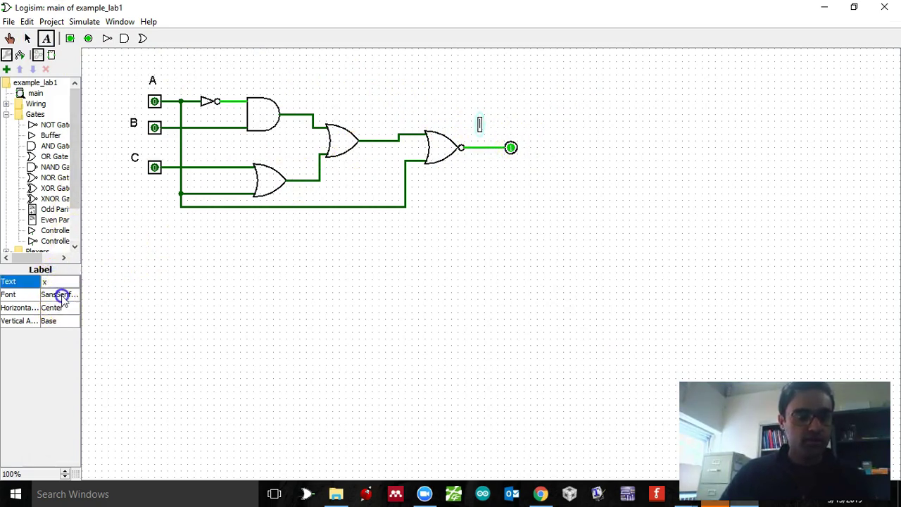
left_click(185, 56)
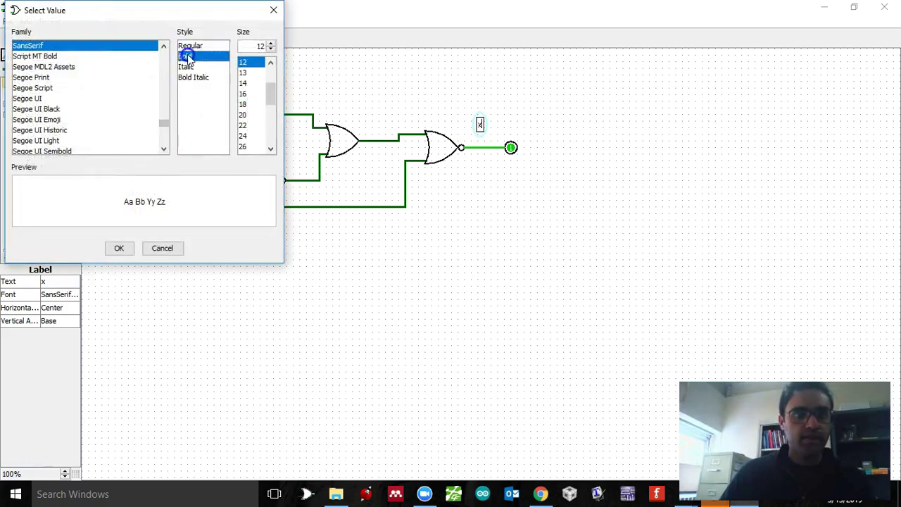
left_click(245, 115)
left_click(119, 248)
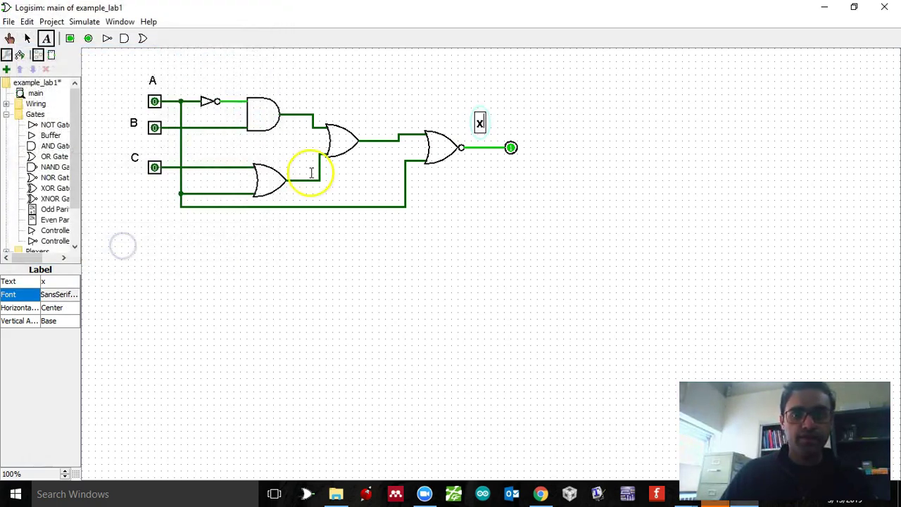
left_click(473, 188)
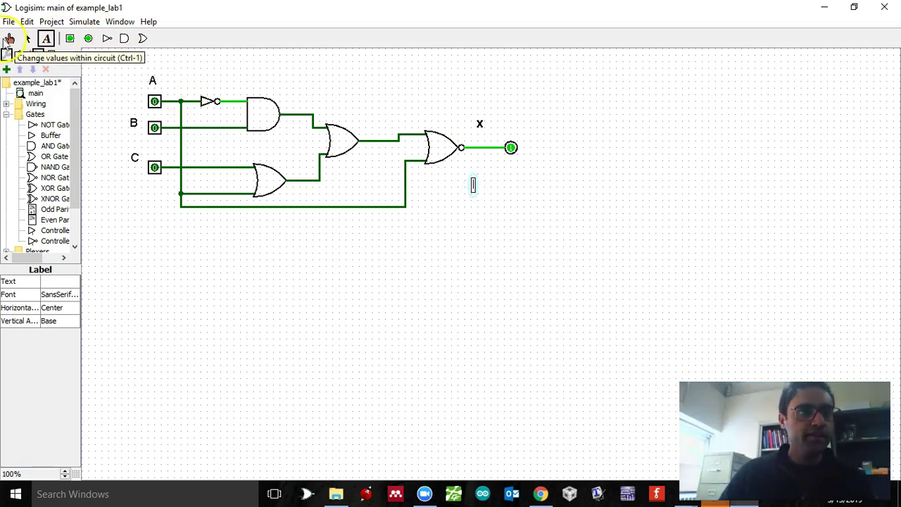
Toggle inputs A, B and C through several combinations, ending with all at 1 and x at 0.
left_click(10, 38)
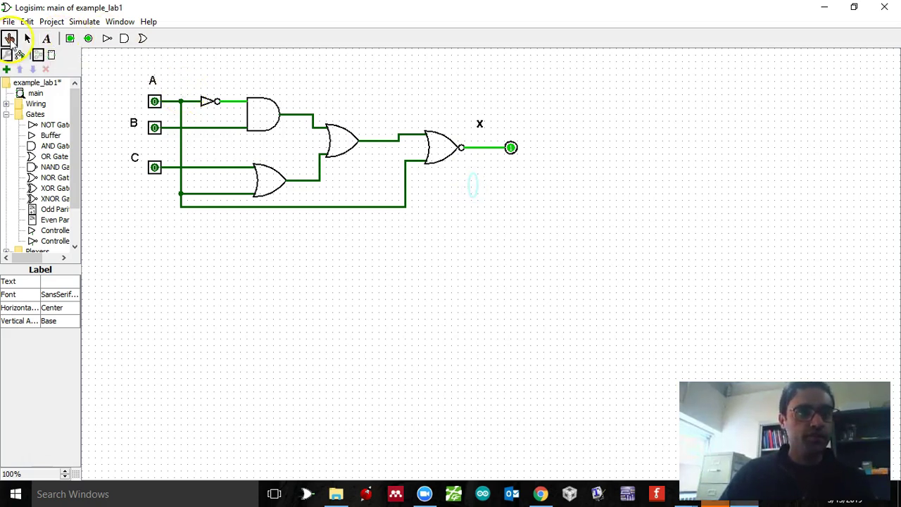
left_click(154, 101)
left_click(155, 126)
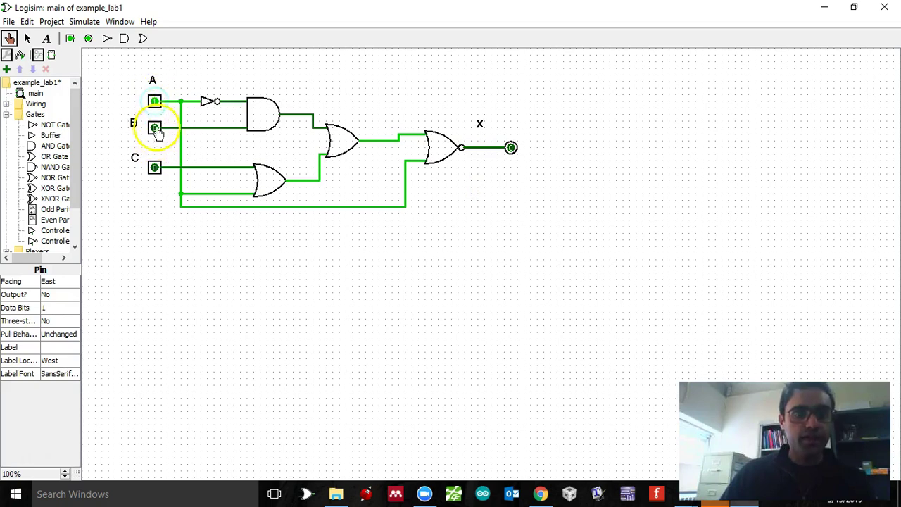
left_click(155, 167)
left_click(158, 129)
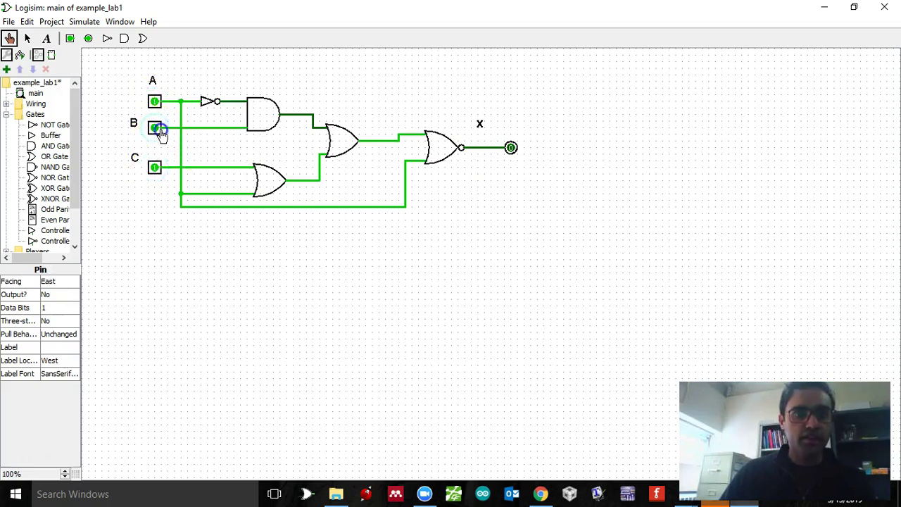
left_click(156, 165)
left_click(155, 100)
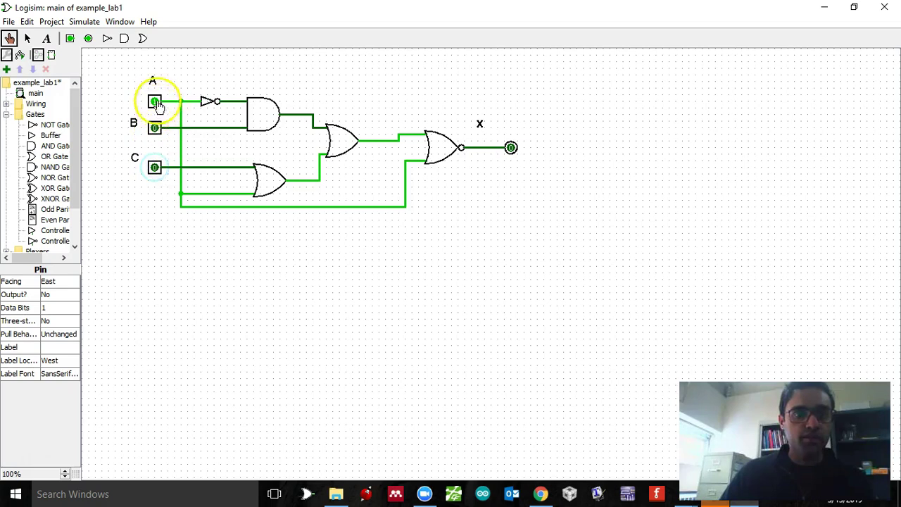
left_click(156, 127)
left_click(155, 168)
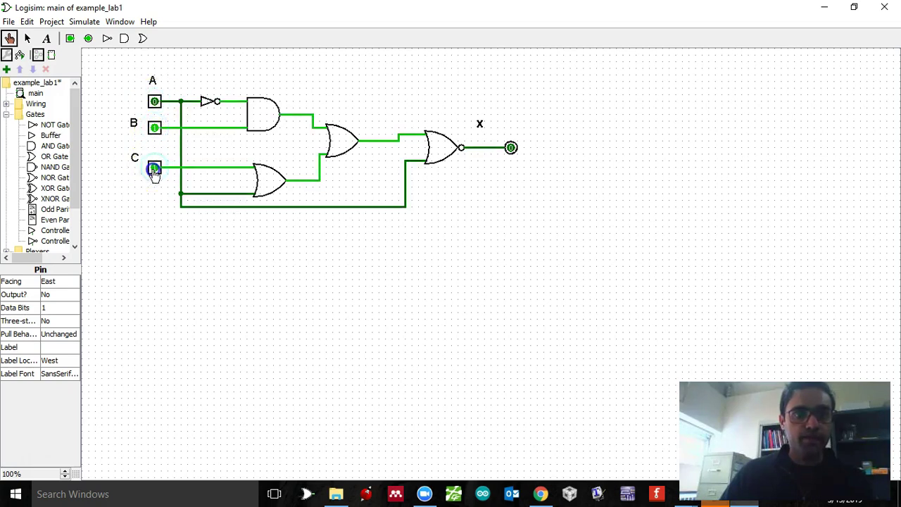
left_click(155, 101)
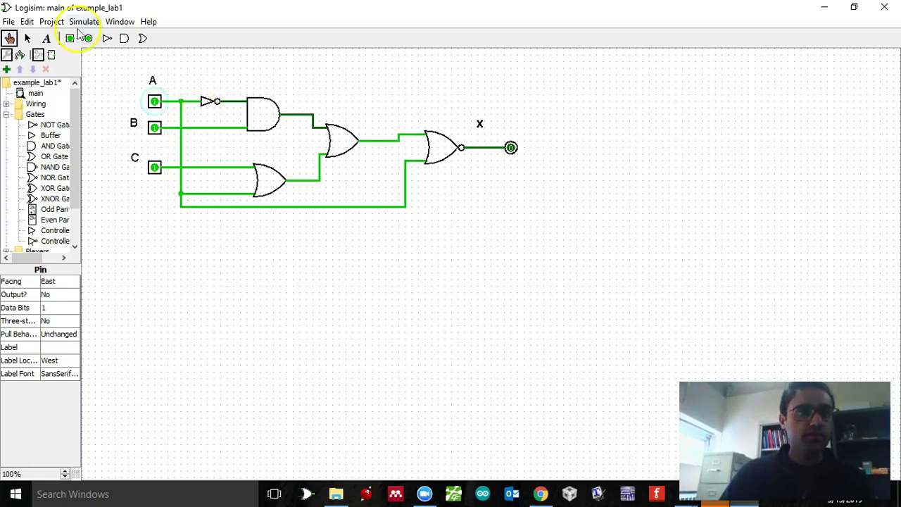
Analyze the main circuit and place its Combinational Analysis truth table beside the circuit.
right_click(32, 97)
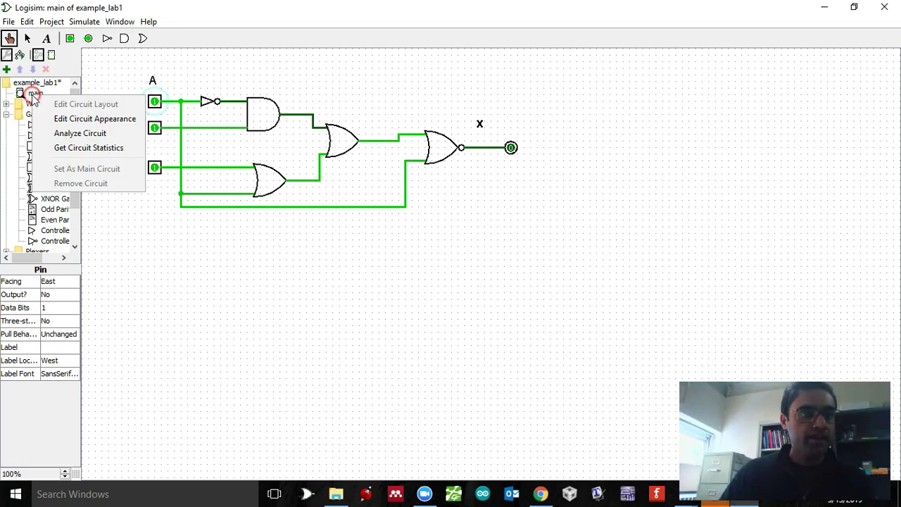
left_click(66, 133)
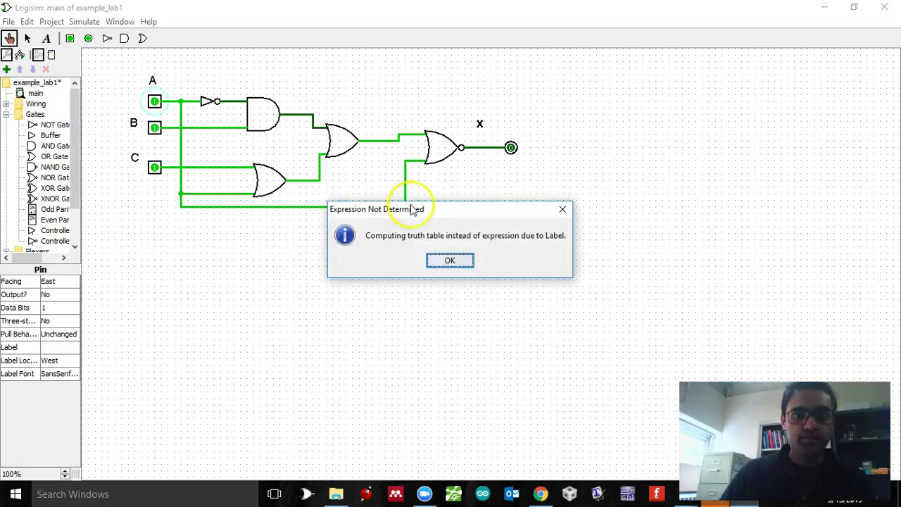
left_click(451, 261)
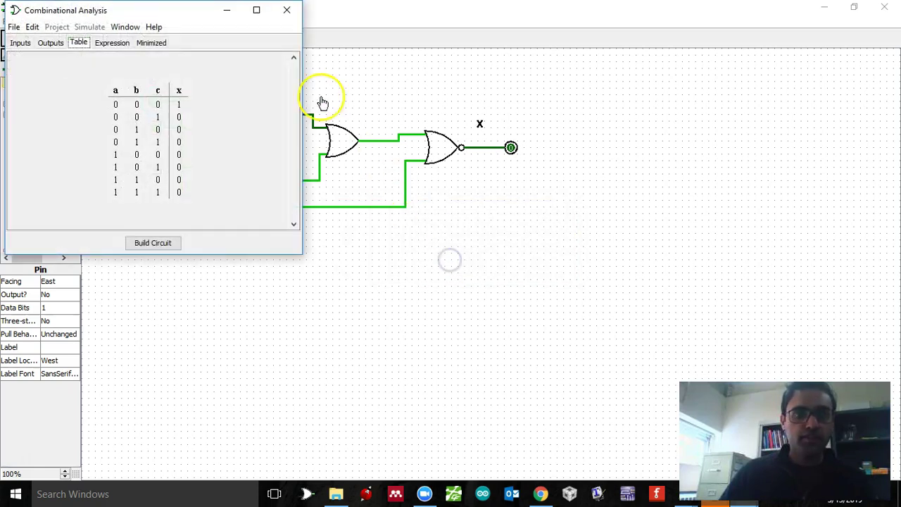
left_click_drag(195, 12, 727, 77)
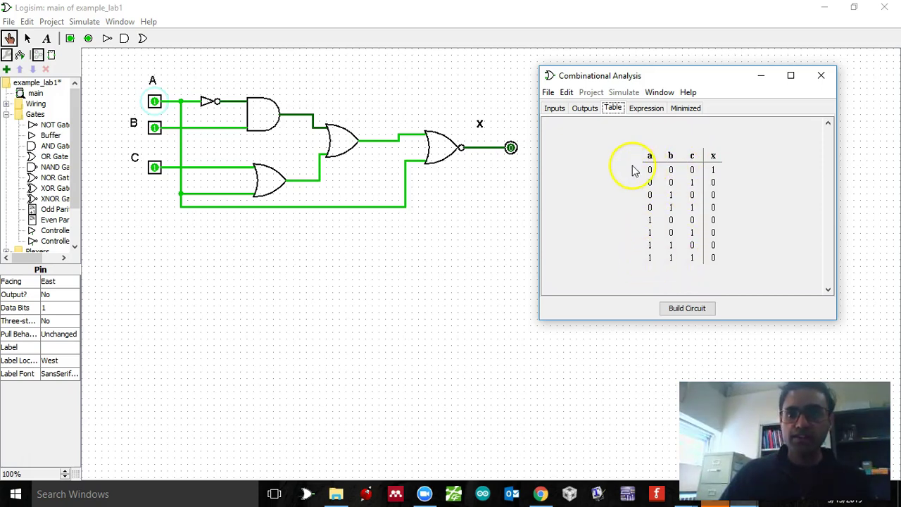
Set input C to 0 and compare output x against the truth table.
left_click(157, 103)
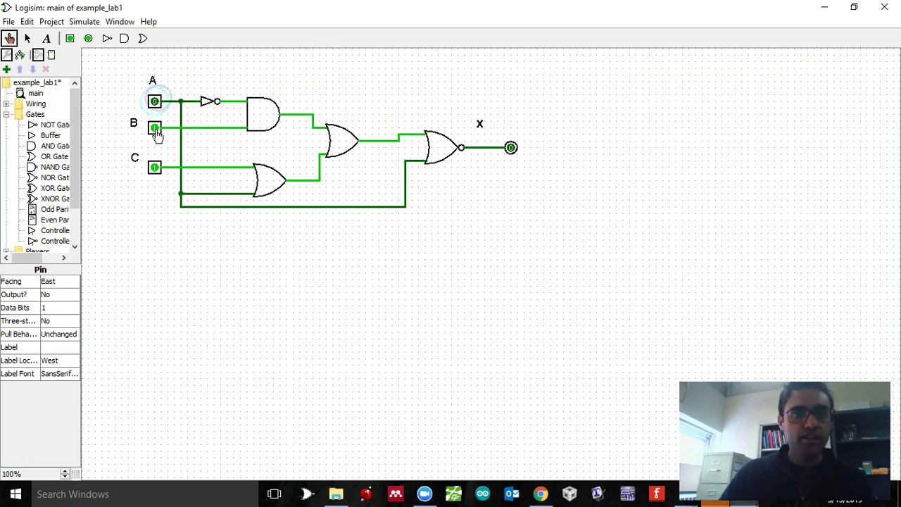
left_click(154, 168)
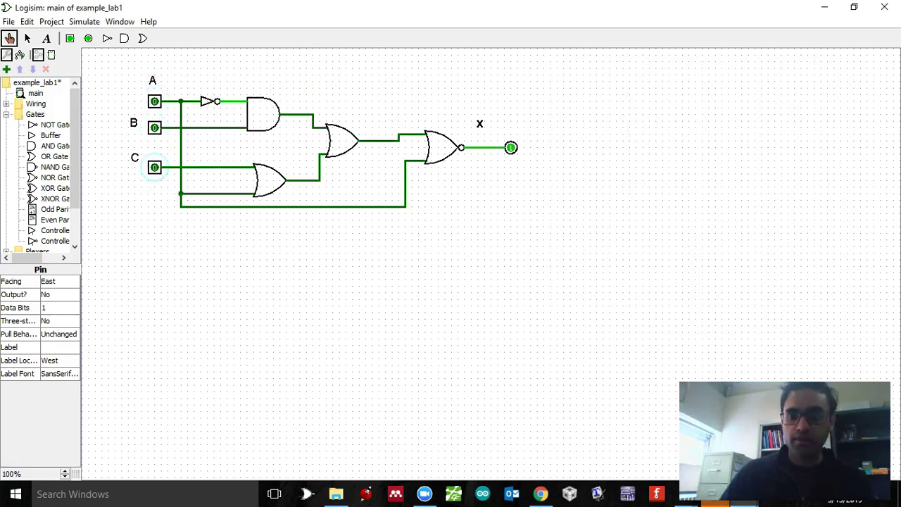
left_click(751, 502)
left_click(809, 430)
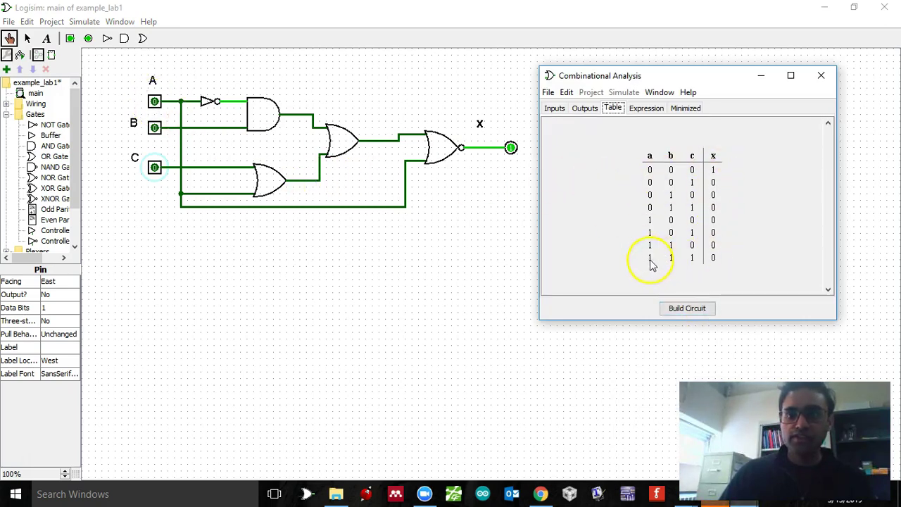
Set inputs A and B to 1, toggle C to 1 and back to 0, then recheck the truth table.
left_click(154, 103)
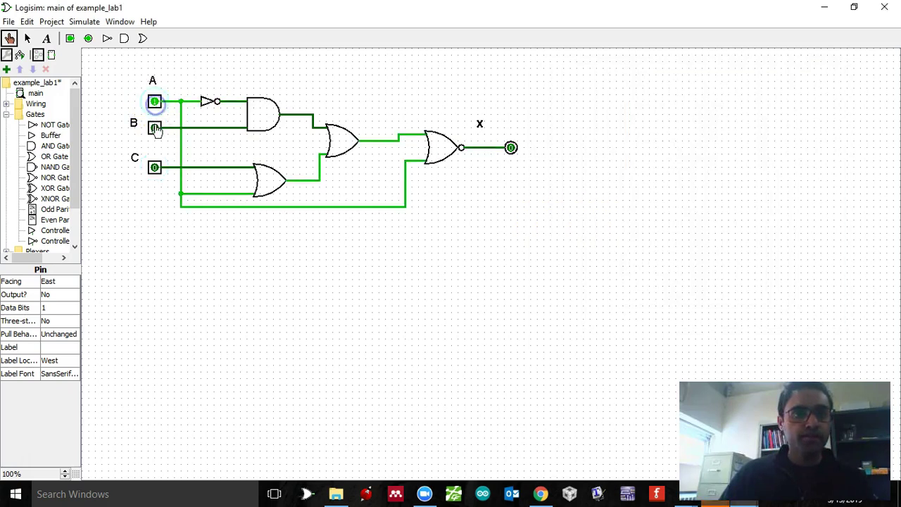
left_click(154, 128)
left_click(155, 168)
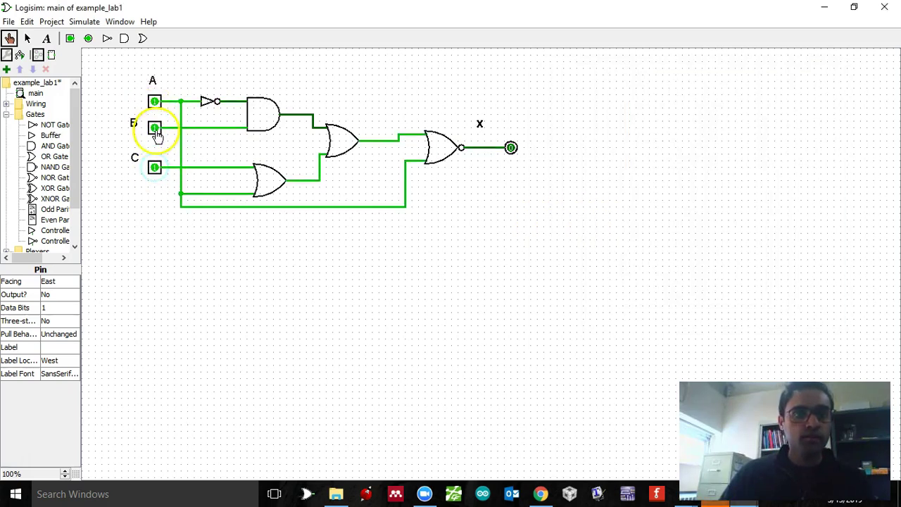
left_click(155, 167)
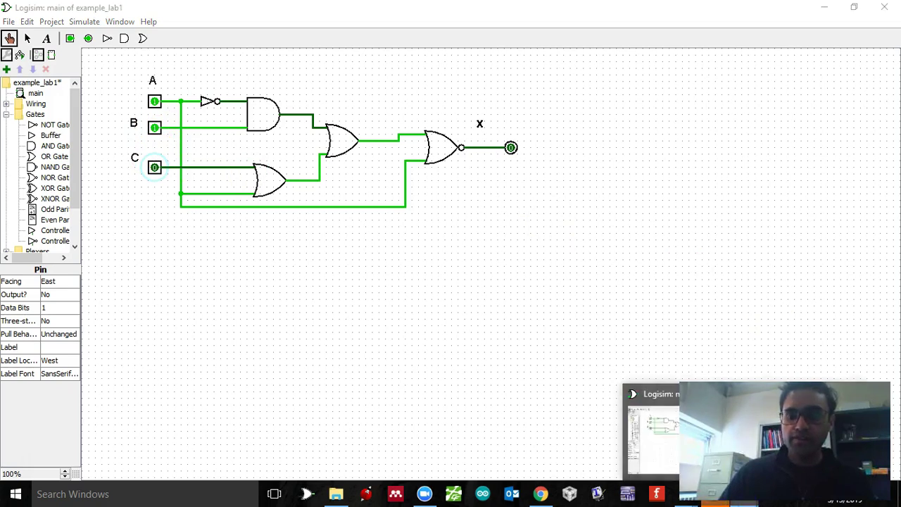
left_click(676, 422)
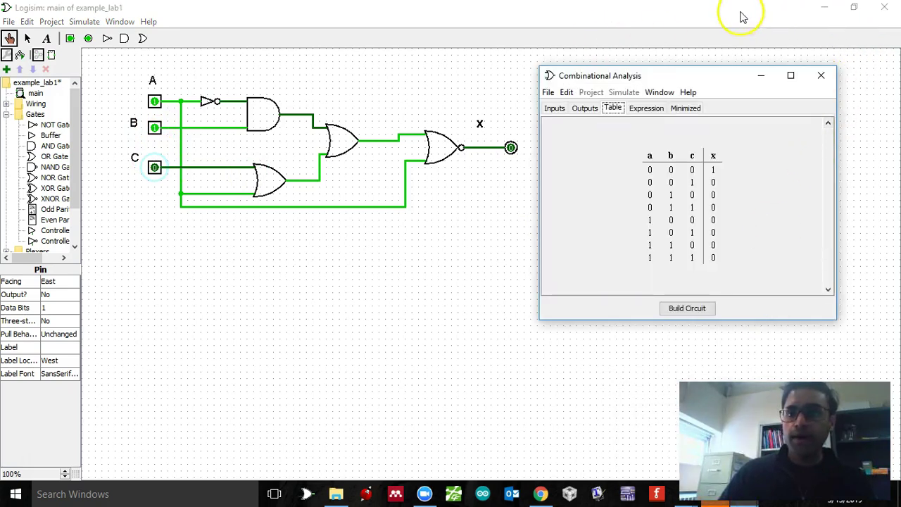
Place the circuit window and the Combinational Analysis window side by side.
left_click(854, 9)
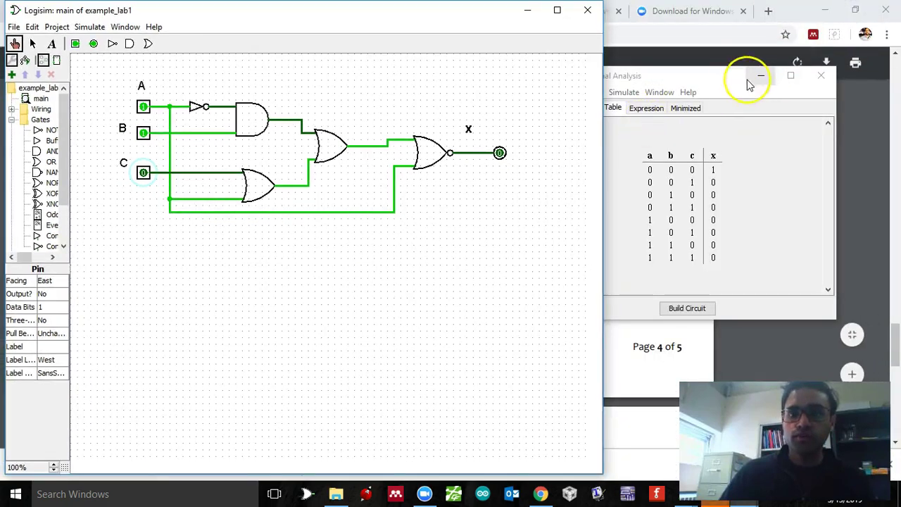
left_click_drag(702, 83, 738, 120)
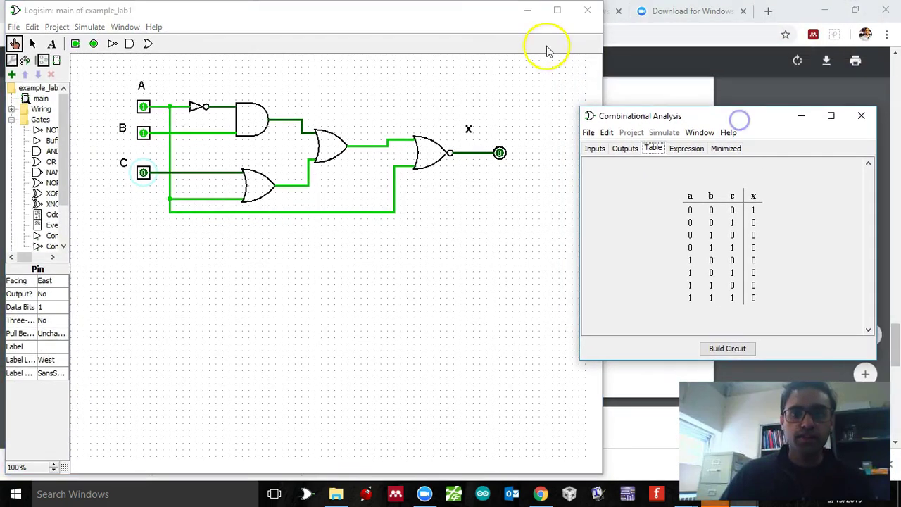
mouse_move(473, 10)
left_mouse_down()
mouse_move(431, 9)
mouse_move(486, 11)
left_mouse_up()
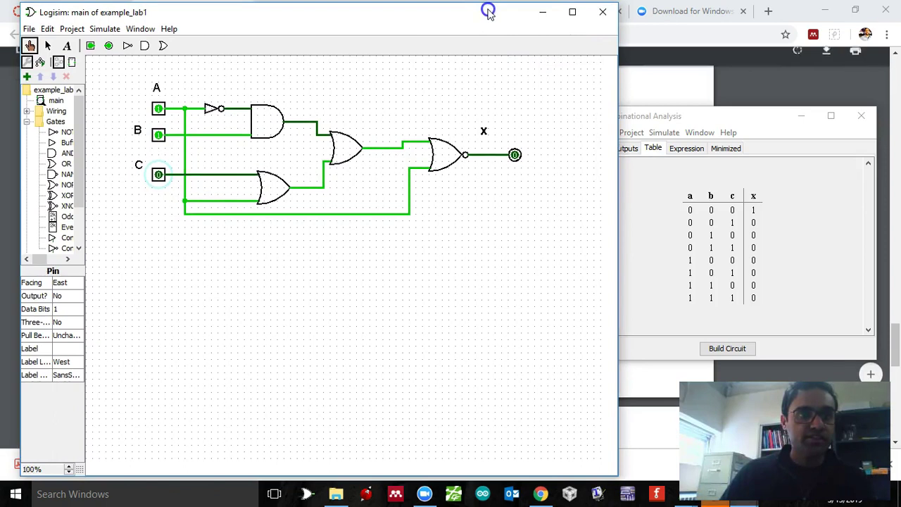
left_click(697, 127)
Review the Inputs, Outputs and Table tabs, then select the expression ~a ~b ~c.
left_click(602, 150)
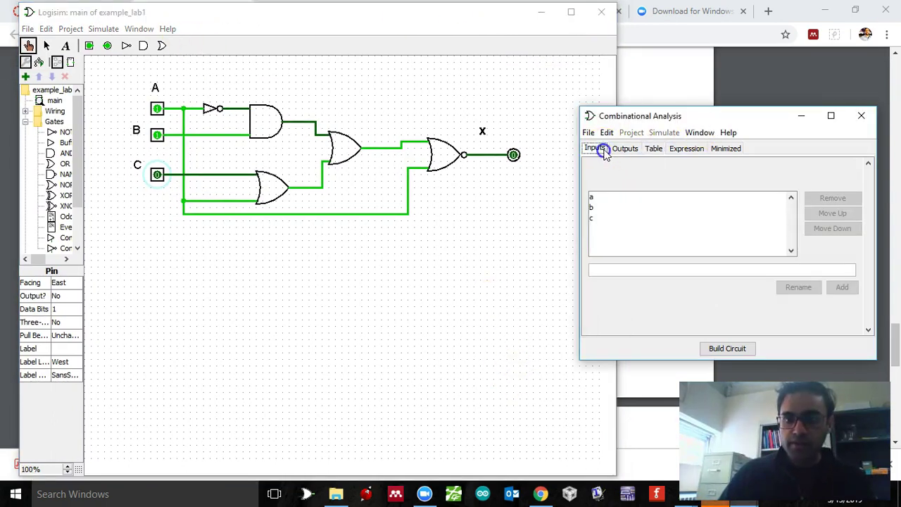
left_click(624, 149)
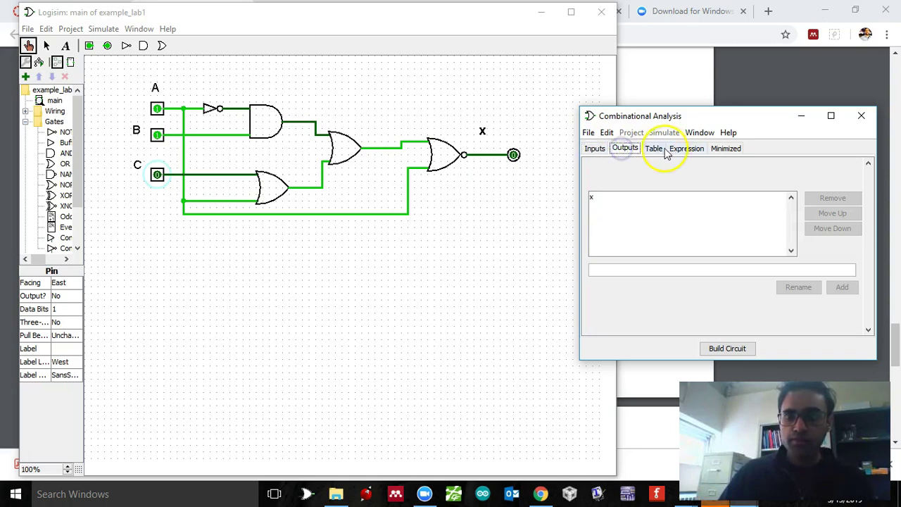
left_click(653, 148)
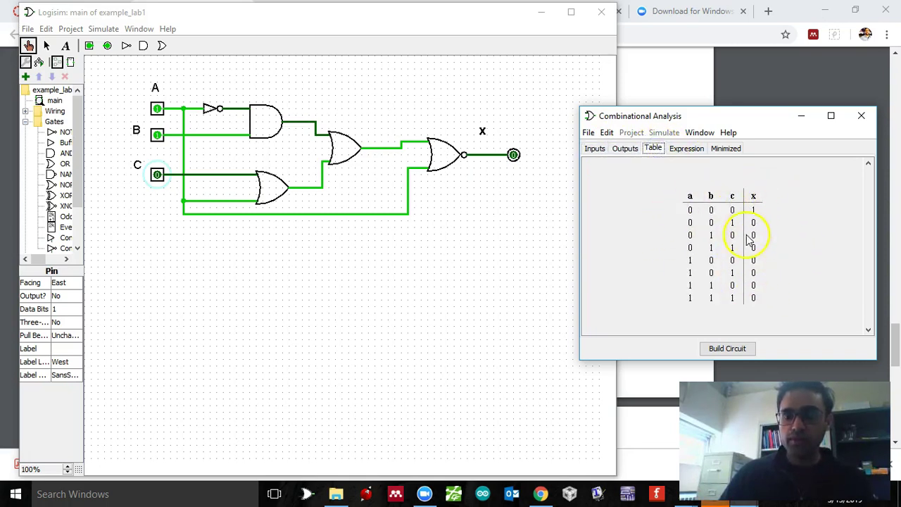
left_click(694, 149)
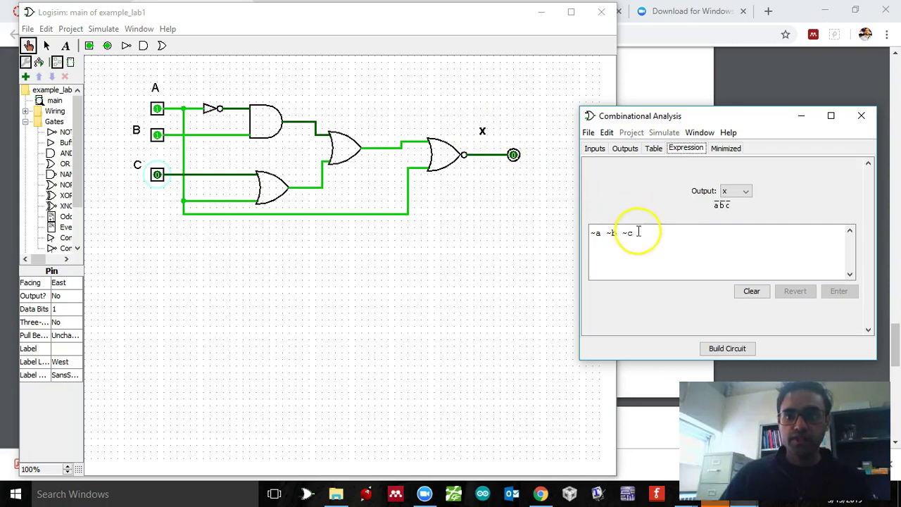
left_click_drag(638, 232, 618, 233)
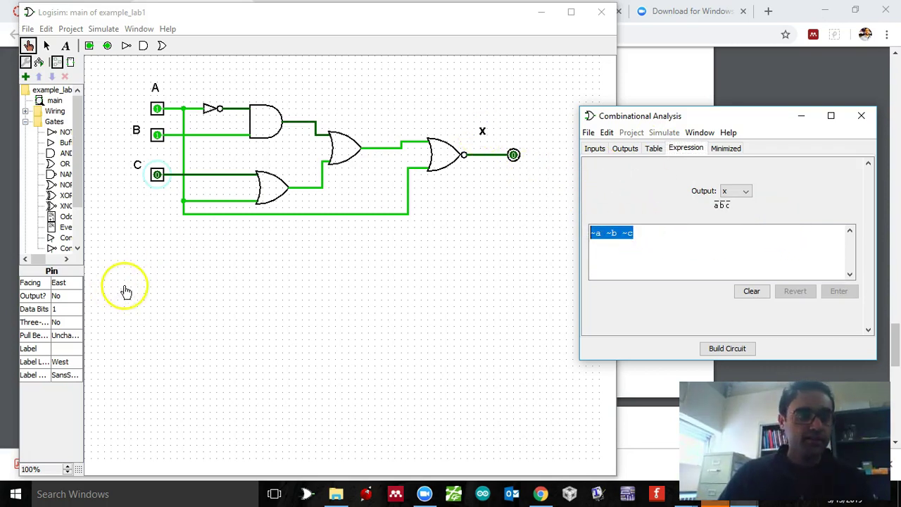
Add a text label '= ~a ~b ~c' beside x with font size 16.
left_click(66, 46)
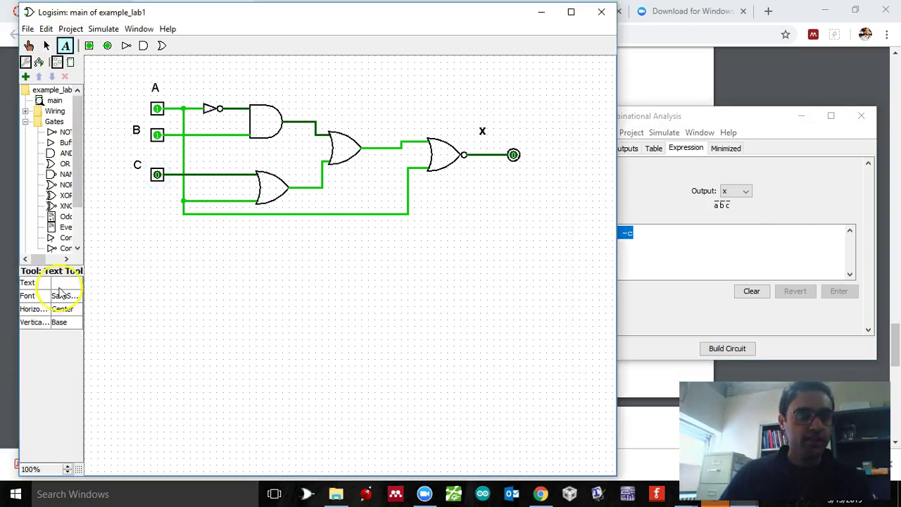
left_click(62, 283)
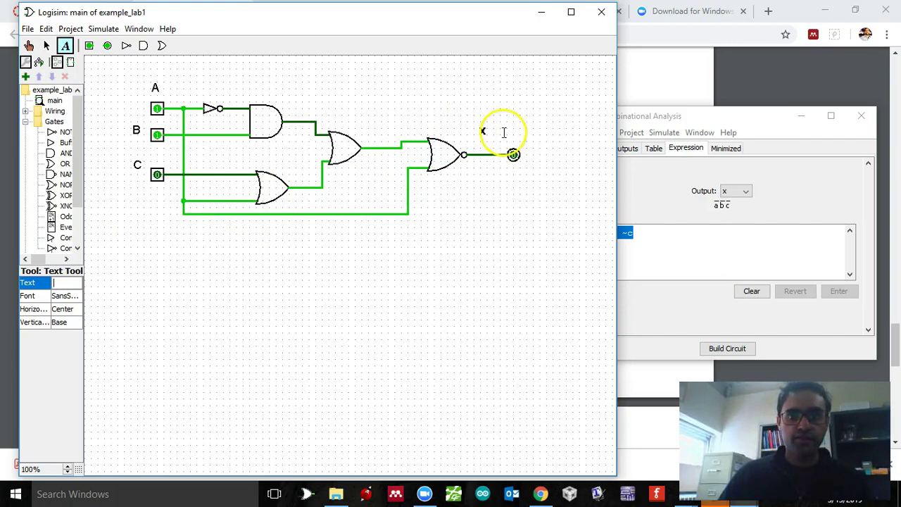
left_click(501, 131)
left_click(66, 283)
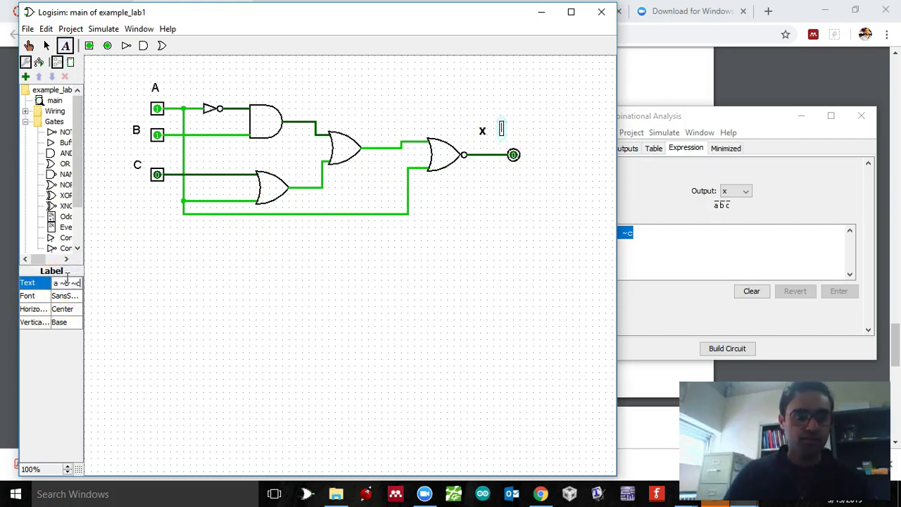
left_click(58, 295)
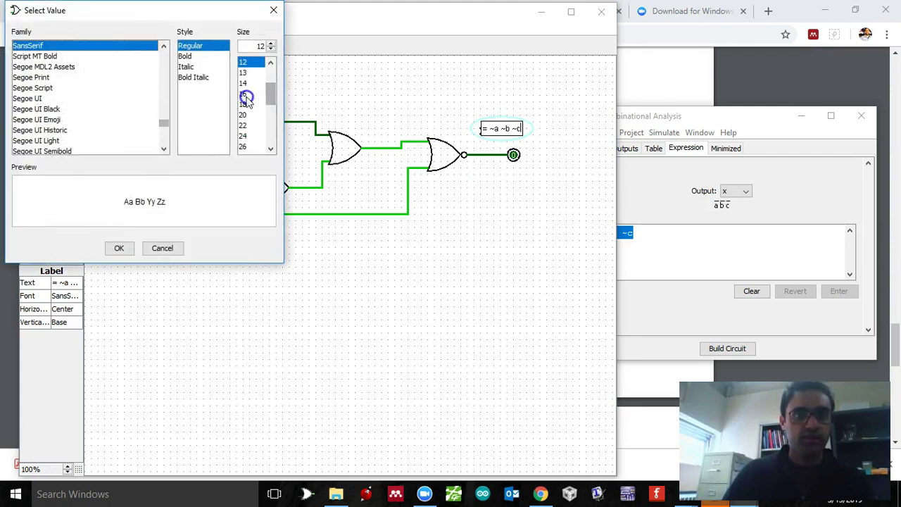
left_click(244, 95)
left_click(119, 248)
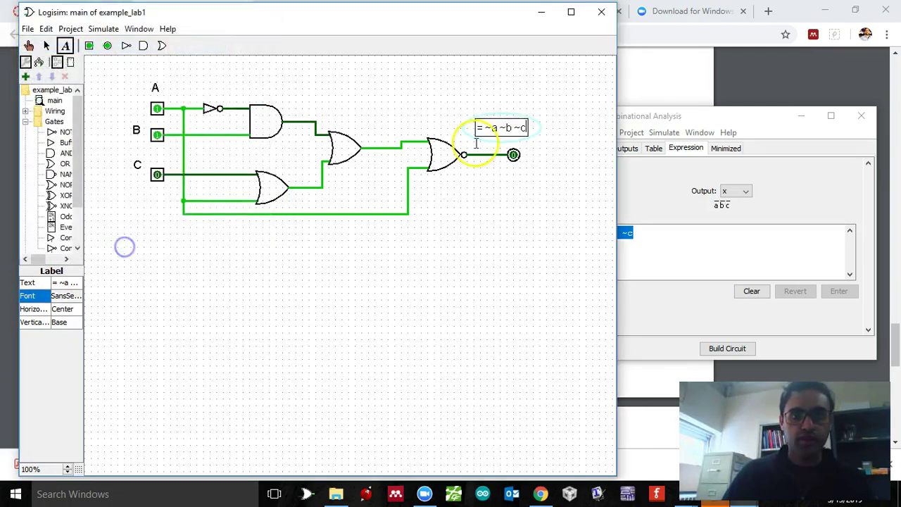
With the Select tool, select the new expression label to check it, then deselect it.
left_click(47, 45)
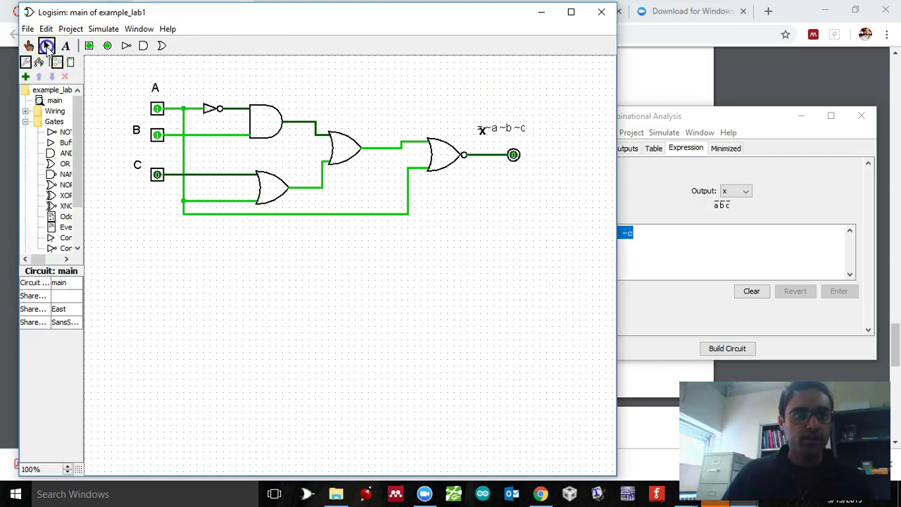
left_click(507, 126)
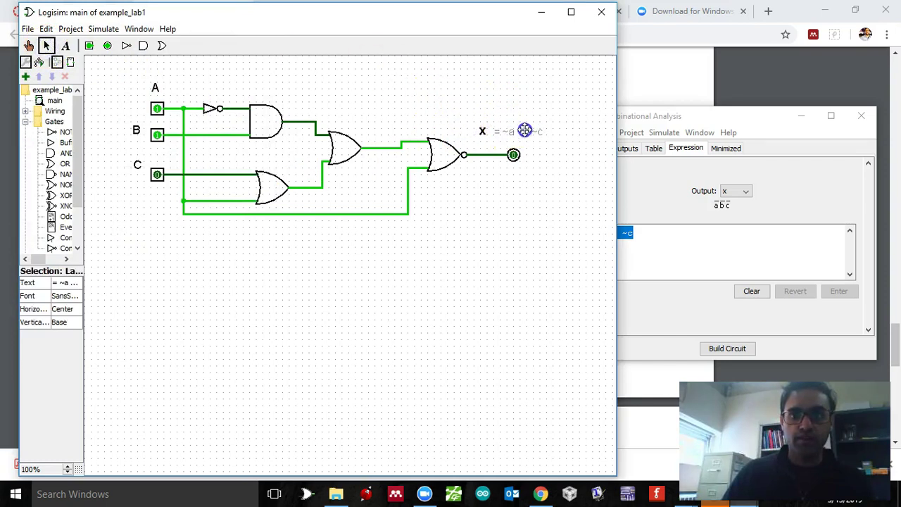
left_click(496, 209)
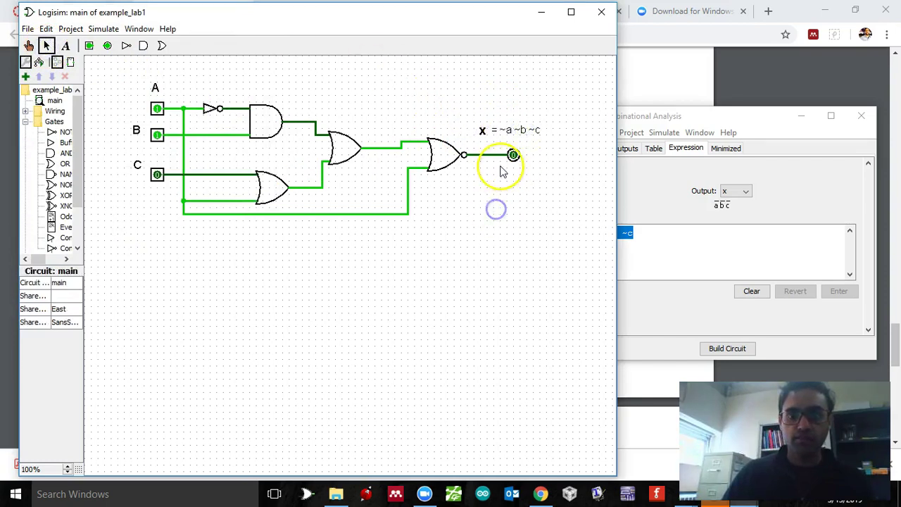